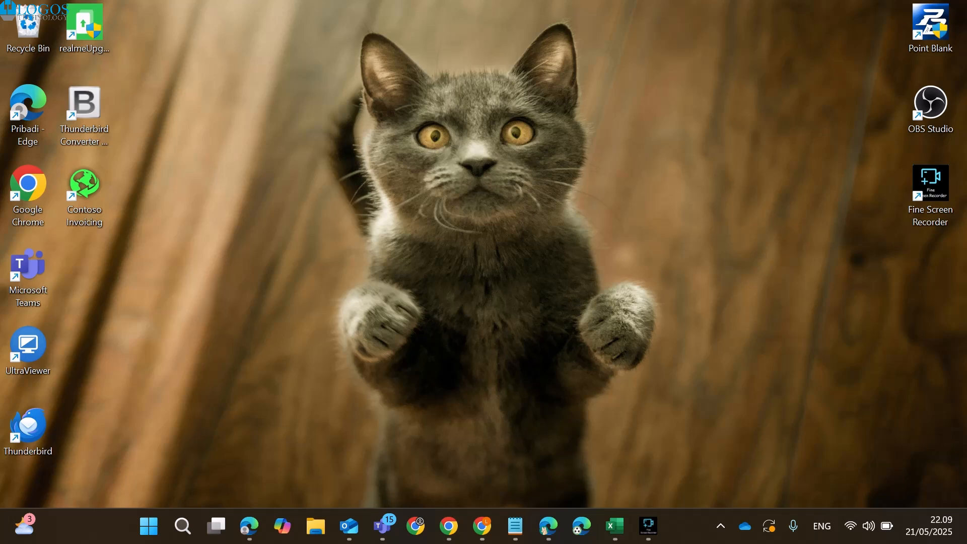
# Switch to the Edge browser, go to office.com and open Outlook from the Microsoft 365 apps
pyautogui.click(582, 526)
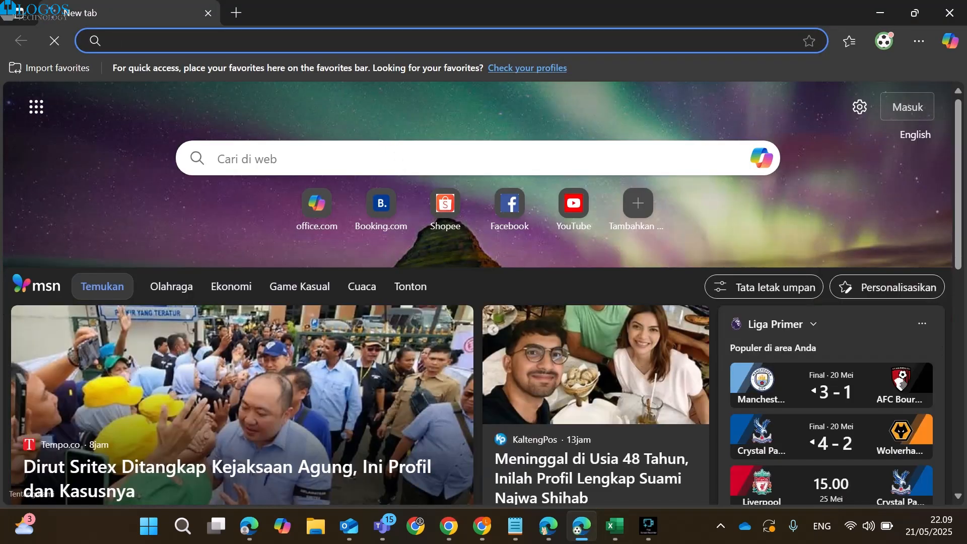
pyautogui.write('office.com')
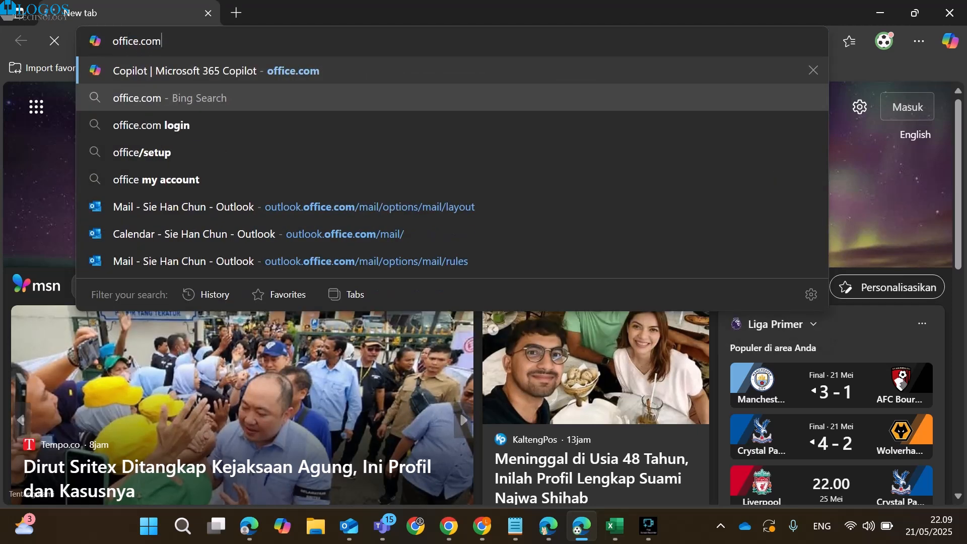
pyautogui.press('Return')
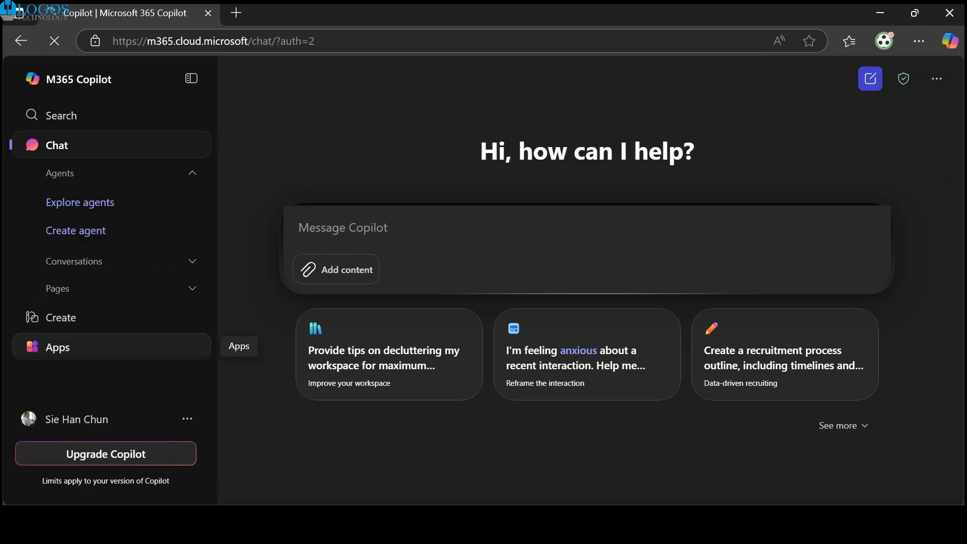
pyautogui.click(57, 347)
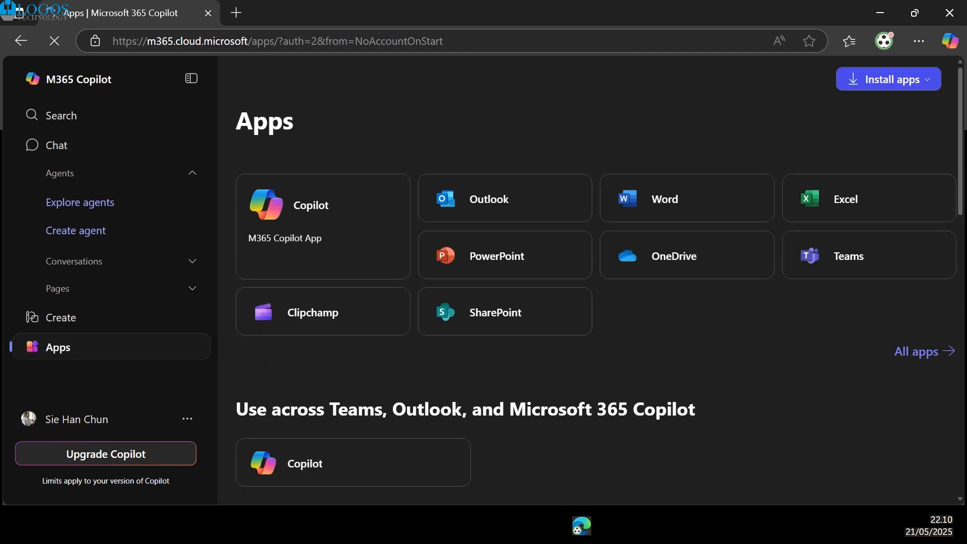
pyautogui.click(489, 199)
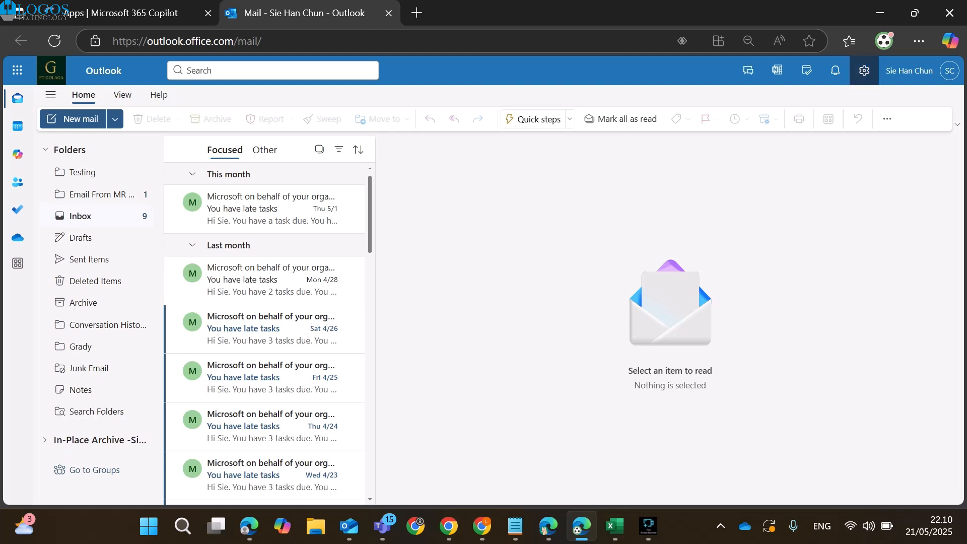
# Start a new mail rule in the Outlook settings and name it Testing Rules
pyautogui.click(864, 71)
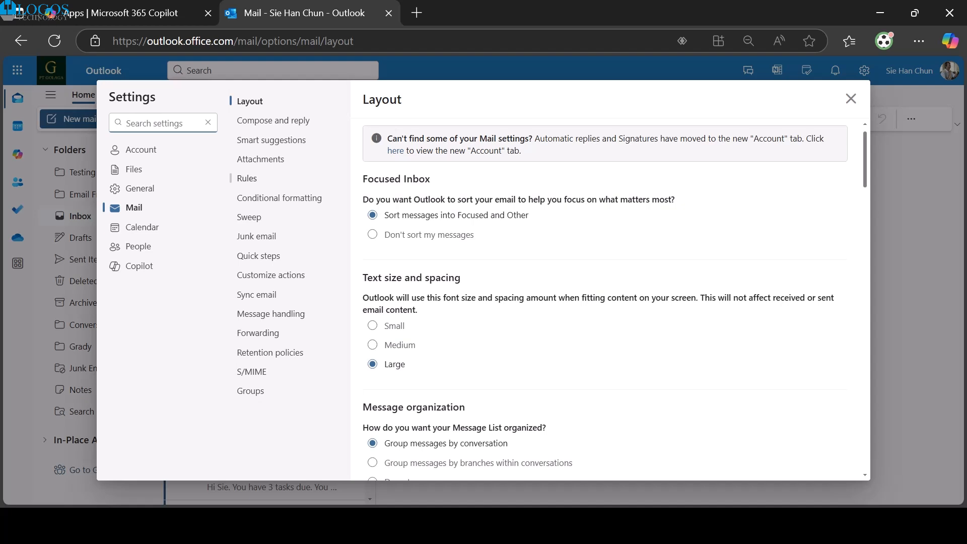
pyautogui.click(246, 178)
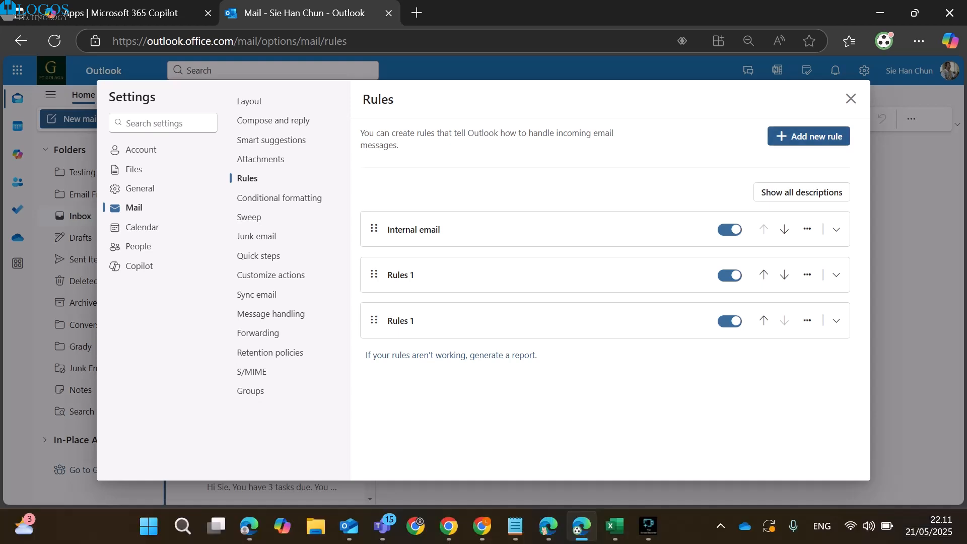
pyautogui.click(809, 136)
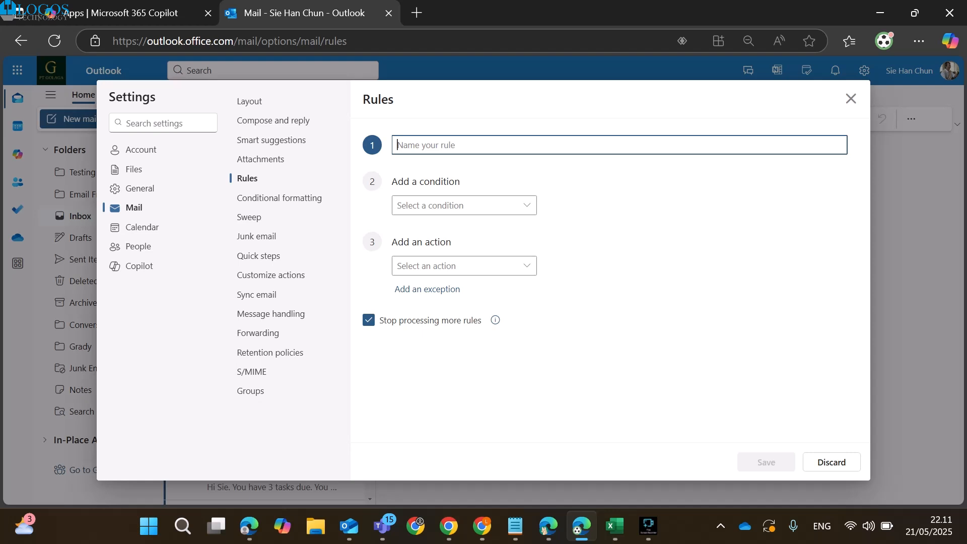
pyautogui.write('Tes')
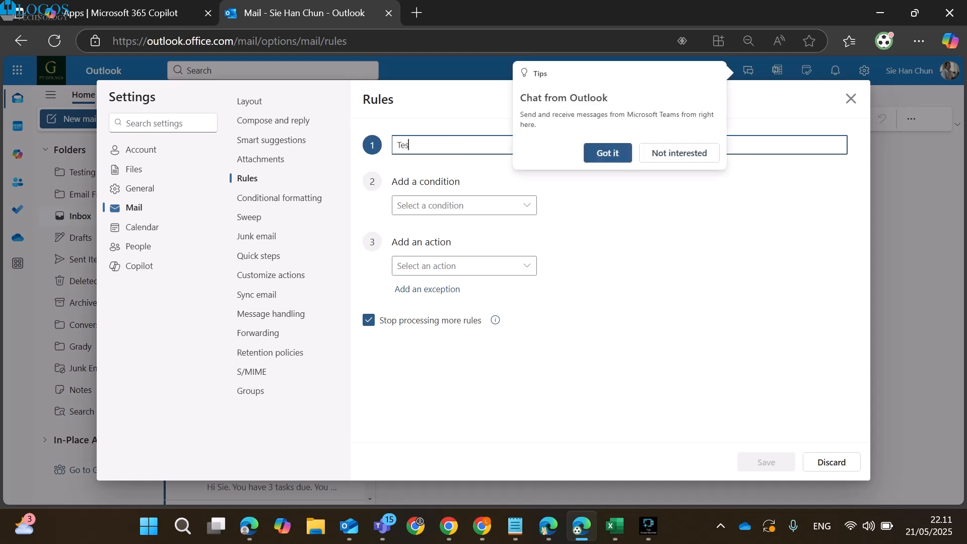
pyautogui.write('ting Rules')
pyautogui.press('Tab')
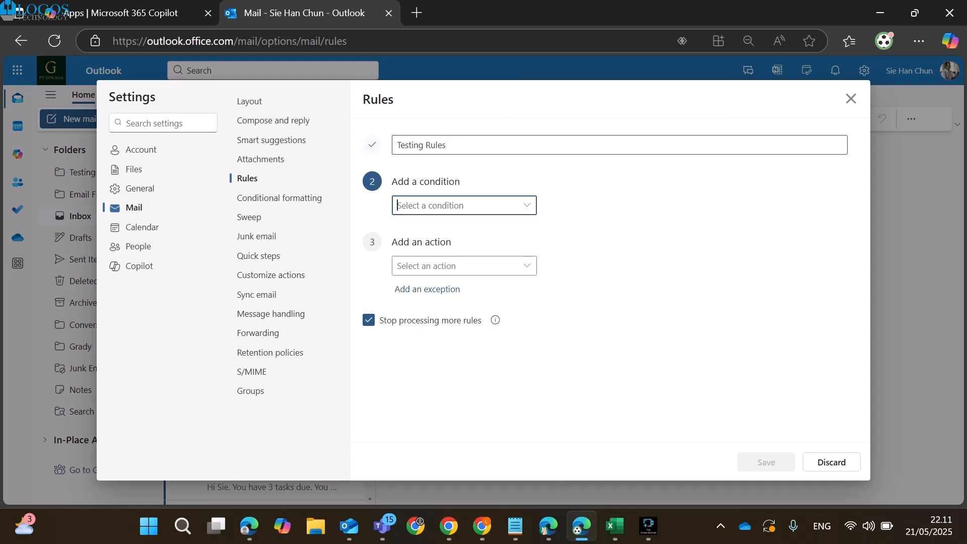
# Add a From condition to the rule and choose the fourth suggested contact as the sender
pyautogui.click(527, 205)
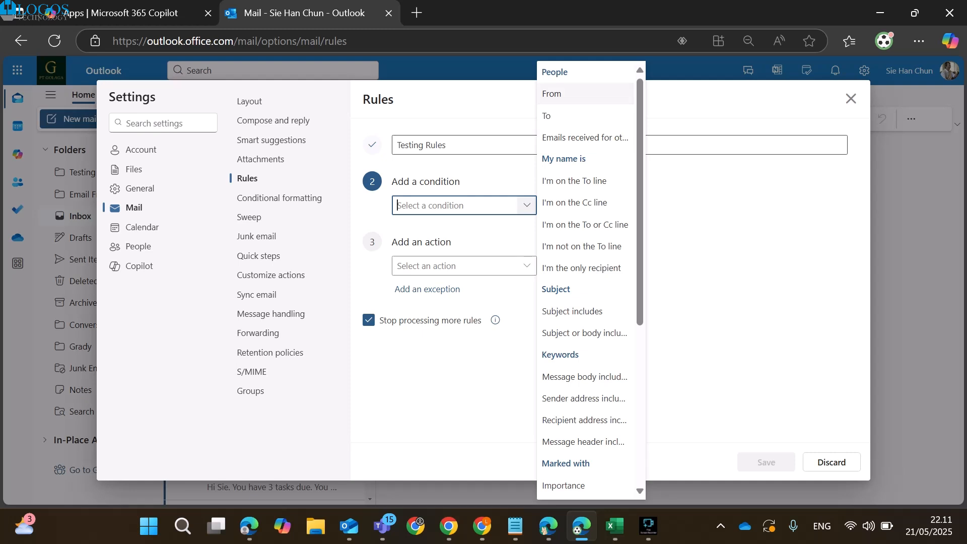
pyautogui.press('Return')
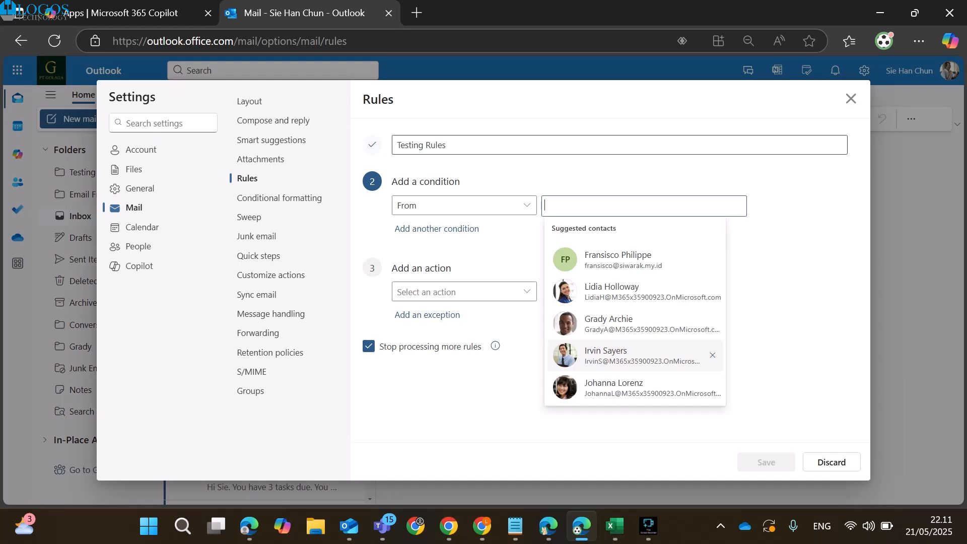
pyautogui.click(624, 355)
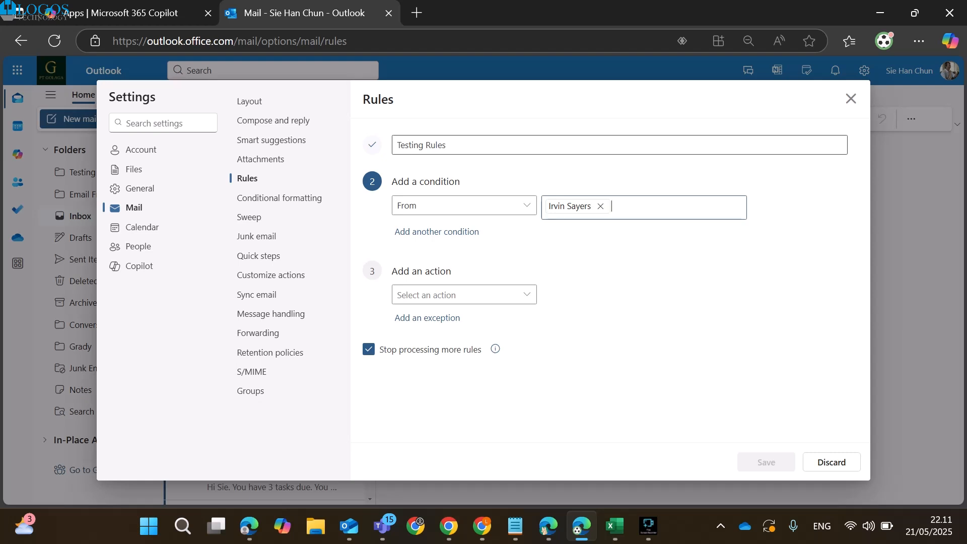
# Set the rule's action to Move to
pyautogui.click(453, 295)
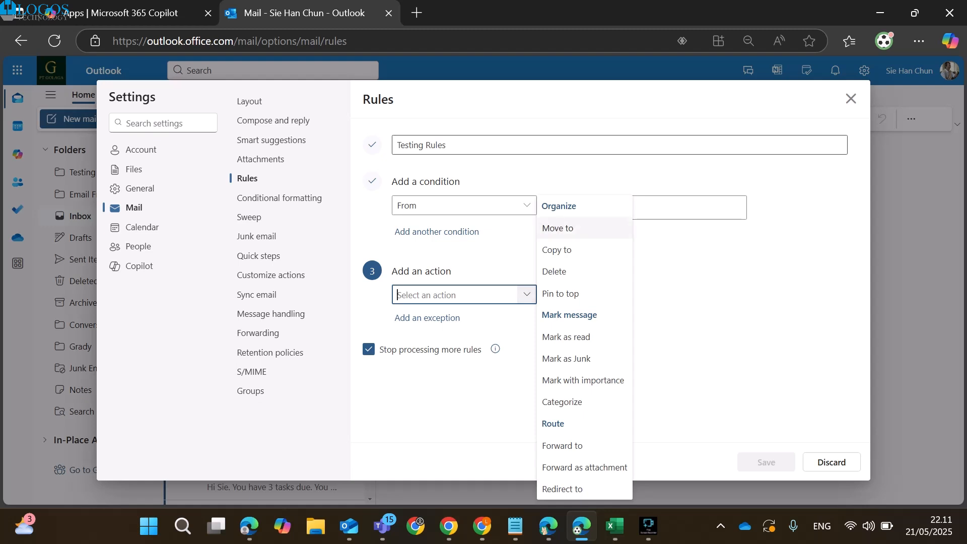
pyautogui.press('Down')
pyautogui.click(558, 228)
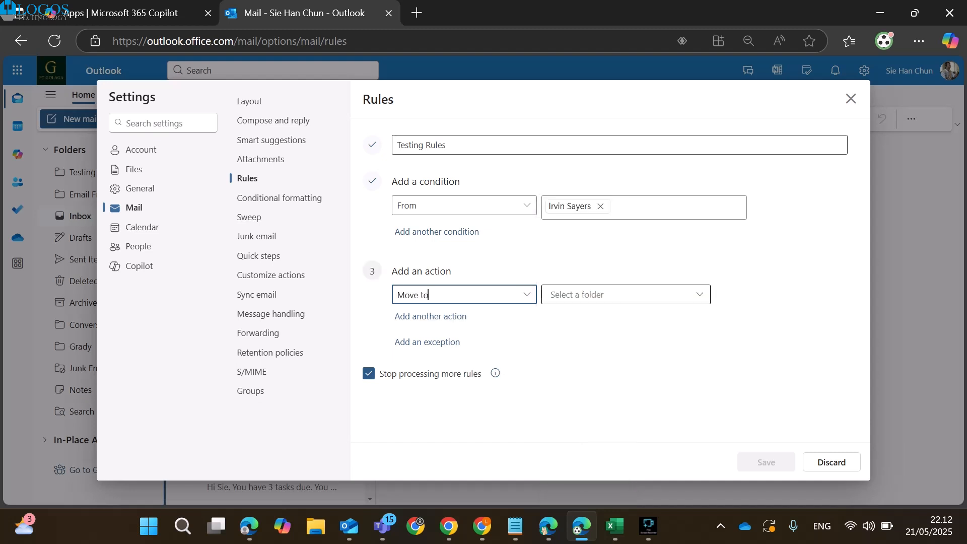
# Create a new folder named with the sender's first name as the destination of the move action
pyautogui.press('Tab')
pyautogui.press('Return')
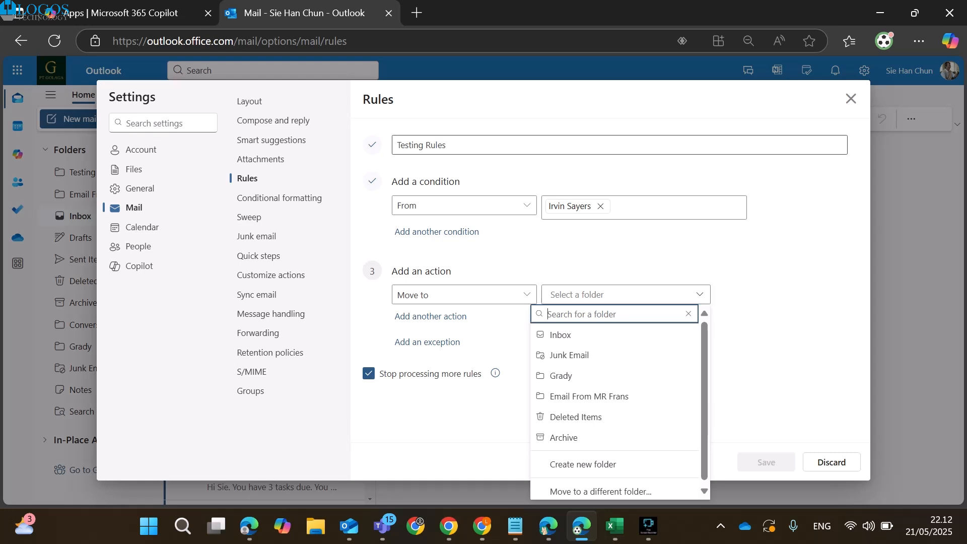
pyautogui.press('Down')
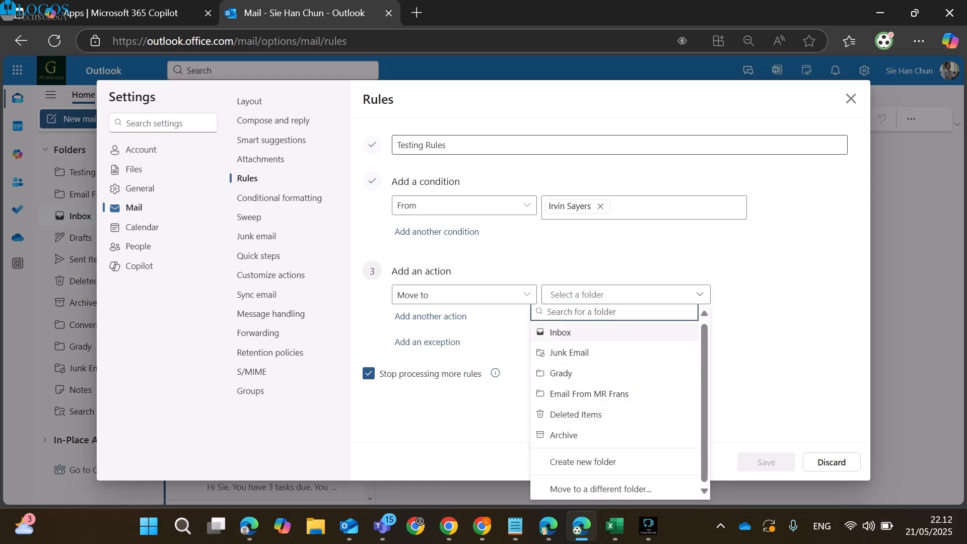
pyautogui.press('Down')
pyautogui.press('Down')
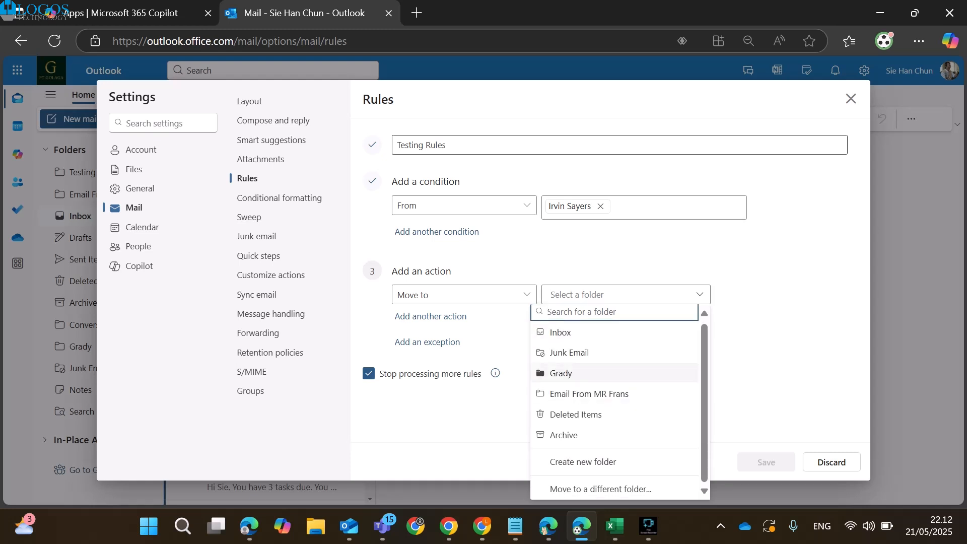
pyautogui.press('Up')
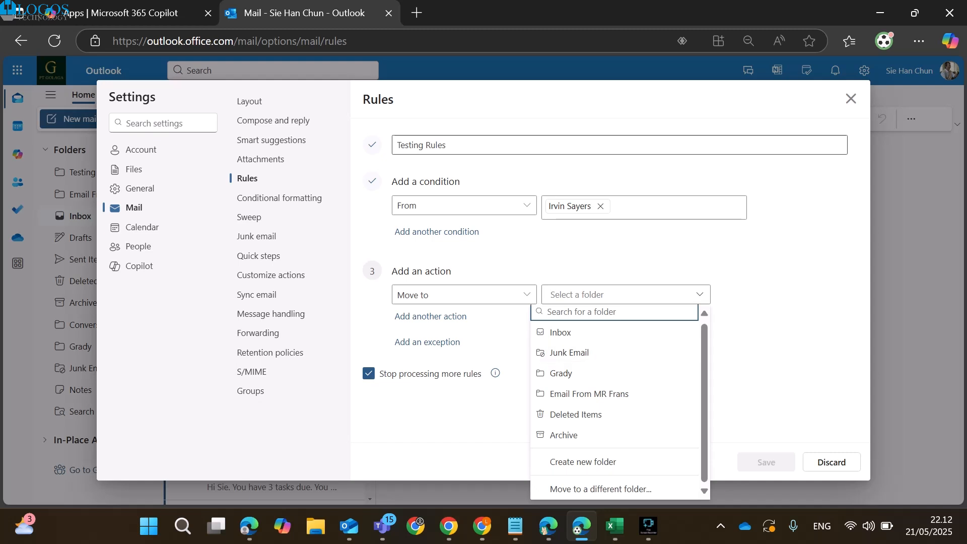
pyautogui.press('Up')
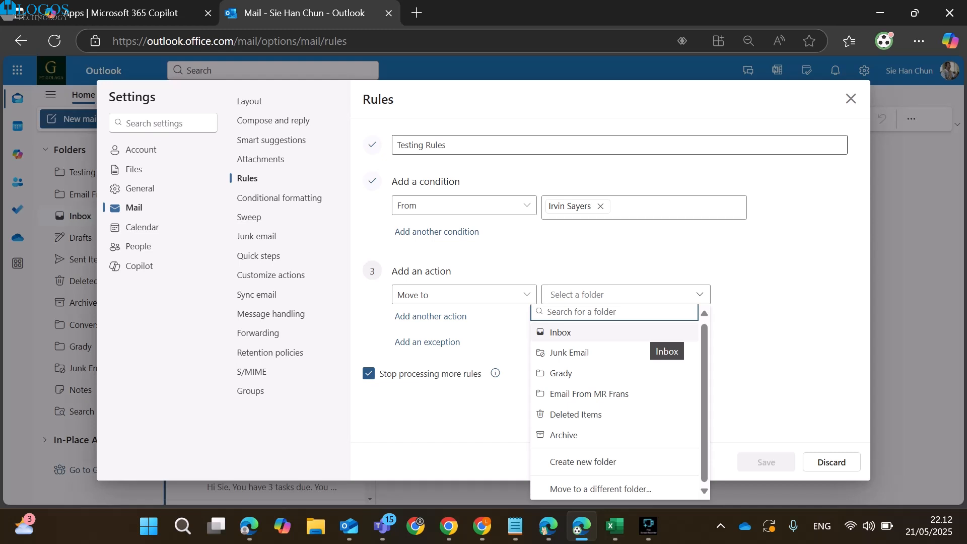
pyautogui.press('Down')
pyautogui.press('Down')
pyautogui.press('Down')
pyautogui.press('Down')
pyautogui.press('Down')
pyautogui.press('Down')
pyautogui.press('Return')
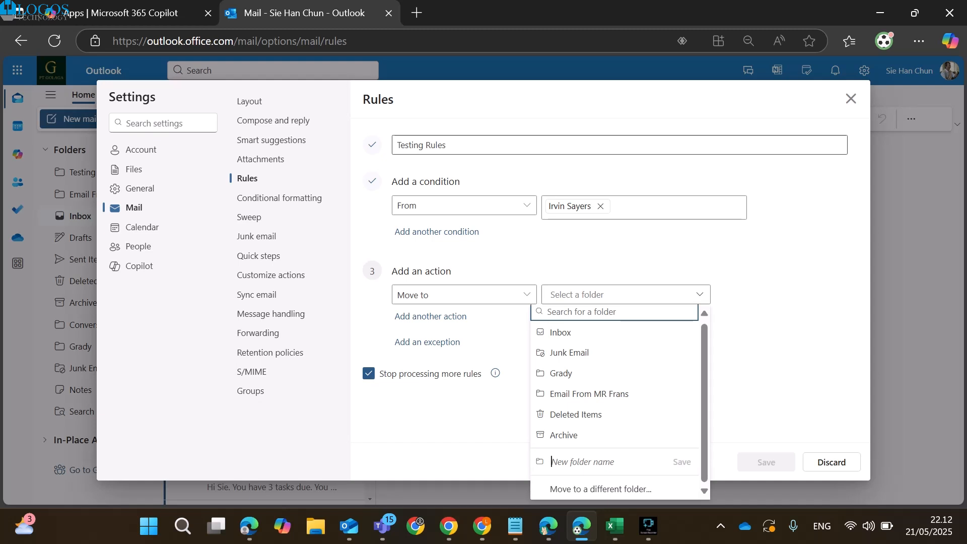
pyautogui.write('Irfin')
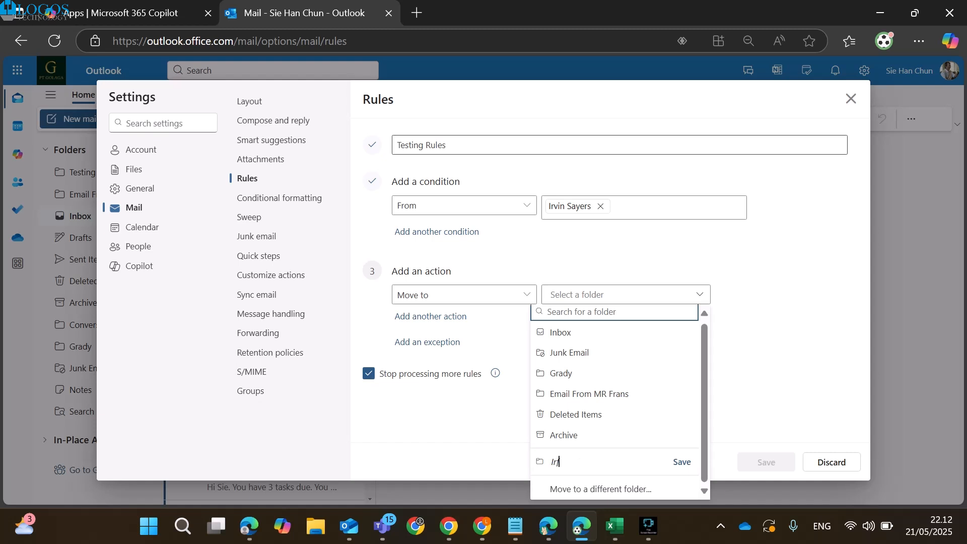
pyautogui.press('BackSpace')
pyautogui.press('BackSpace')
pyautogui.press('BackSpace')
pyautogui.press('BackSpace')
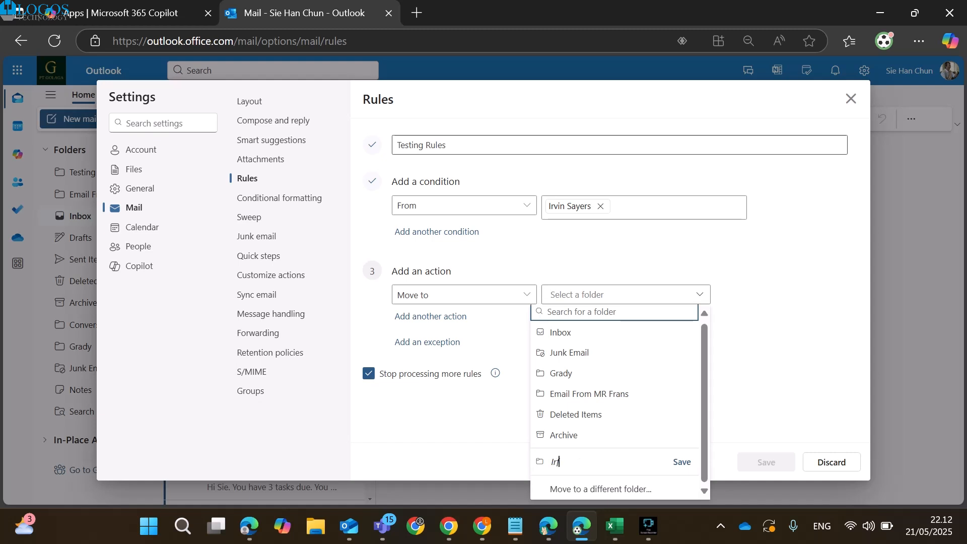
pyautogui.write('rvin')
pyautogui.press('Return')
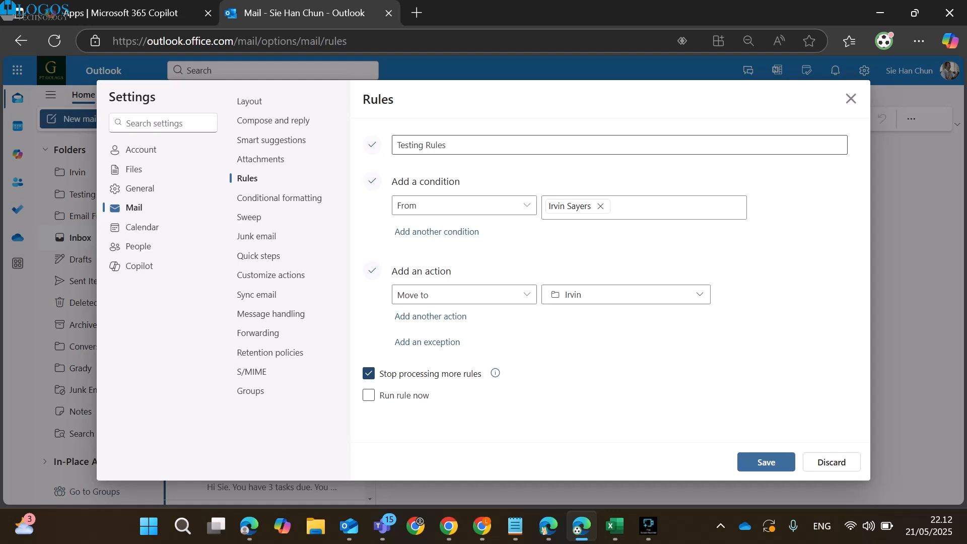
# Save the rule with Stop processing more rules off and Run rule now on, and expand the Testing Rules description
pyautogui.click(369, 374)
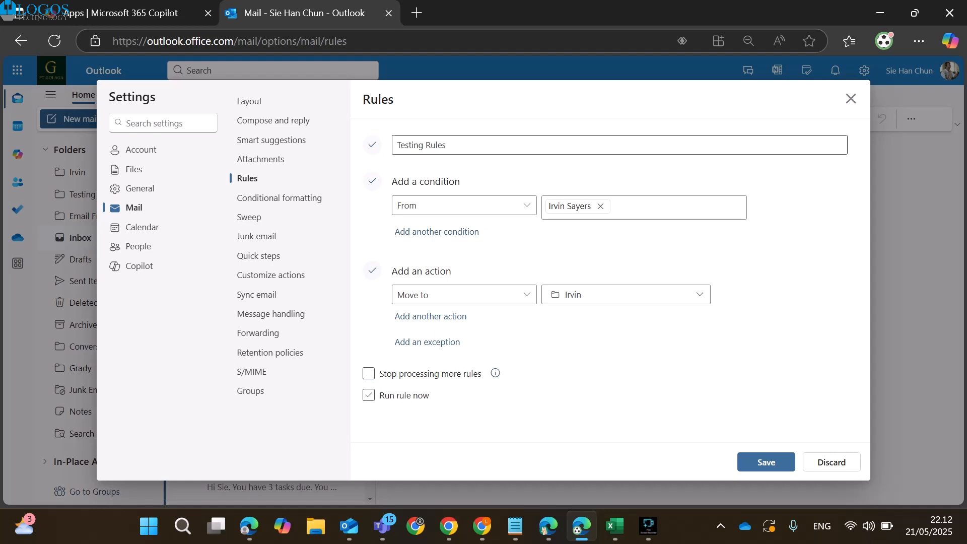
pyautogui.click(368, 395)
pyautogui.click(766, 462)
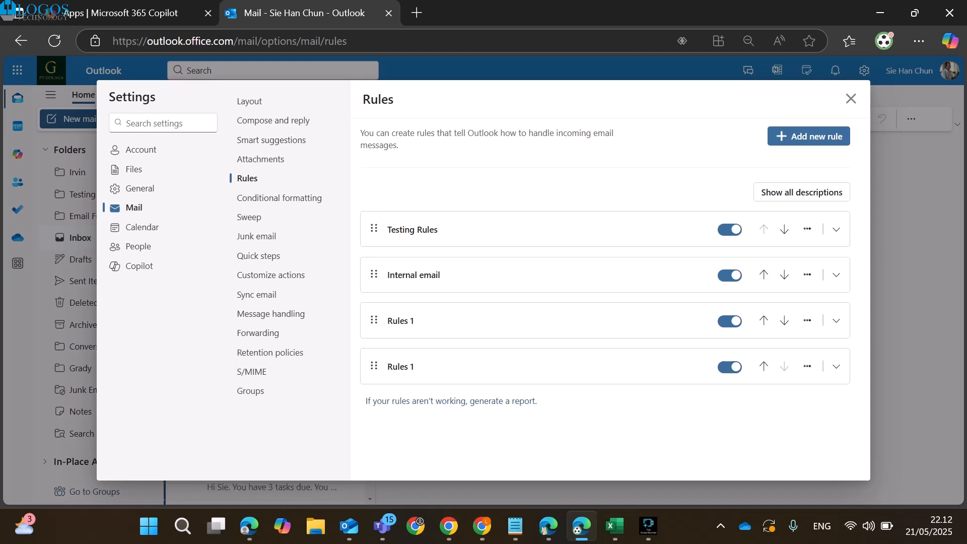
pyautogui.click(836, 229)
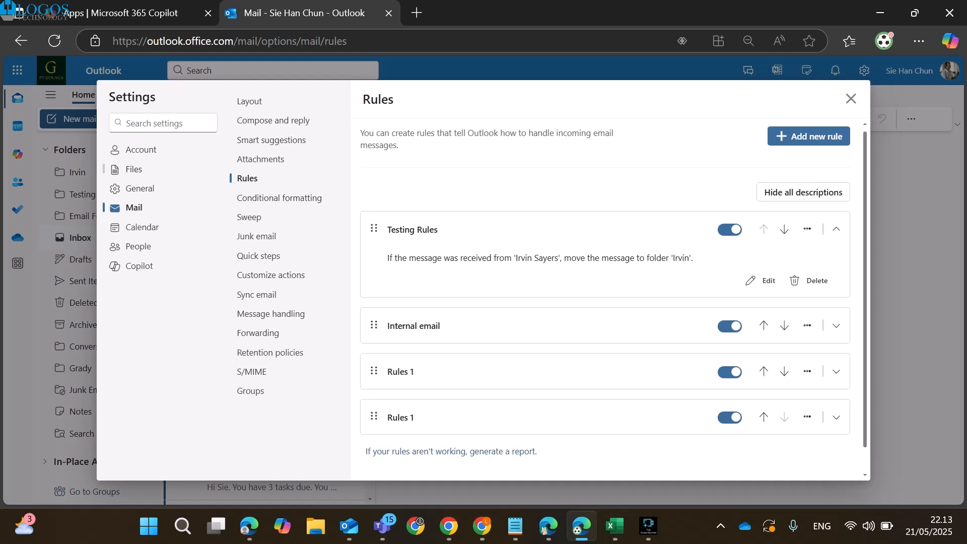
# Start a new email signature in the account settings and name it Signature Testing
pyautogui.click(142, 150)
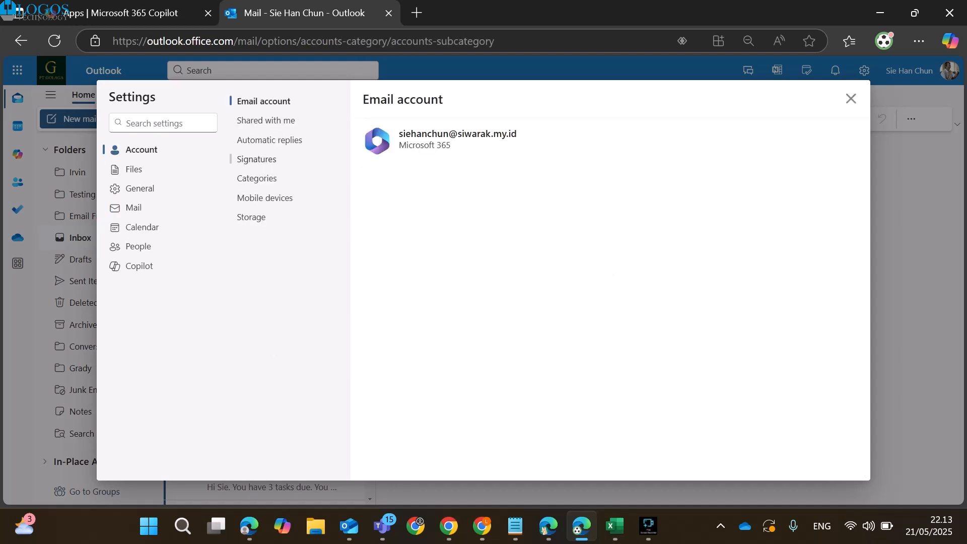
pyautogui.click(257, 160)
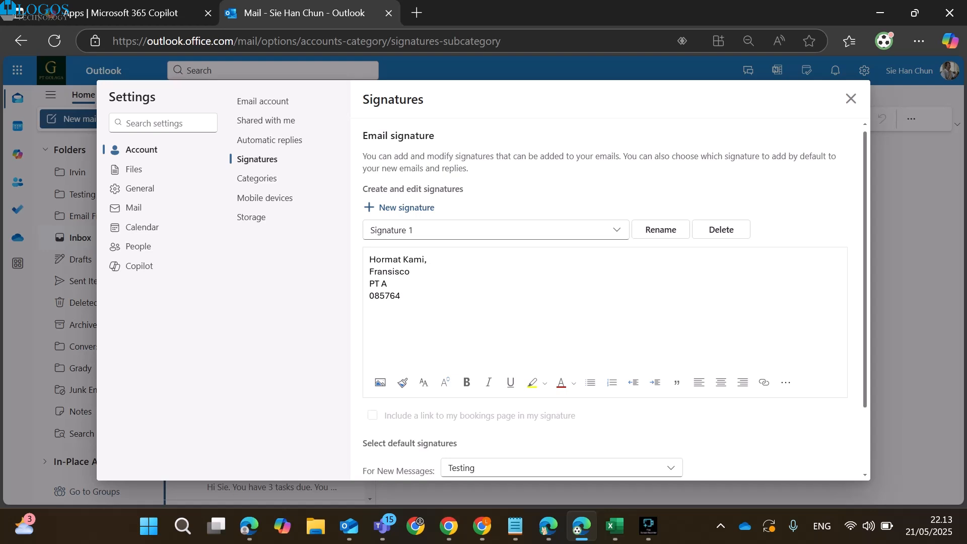
pyautogui.click(406, 207)
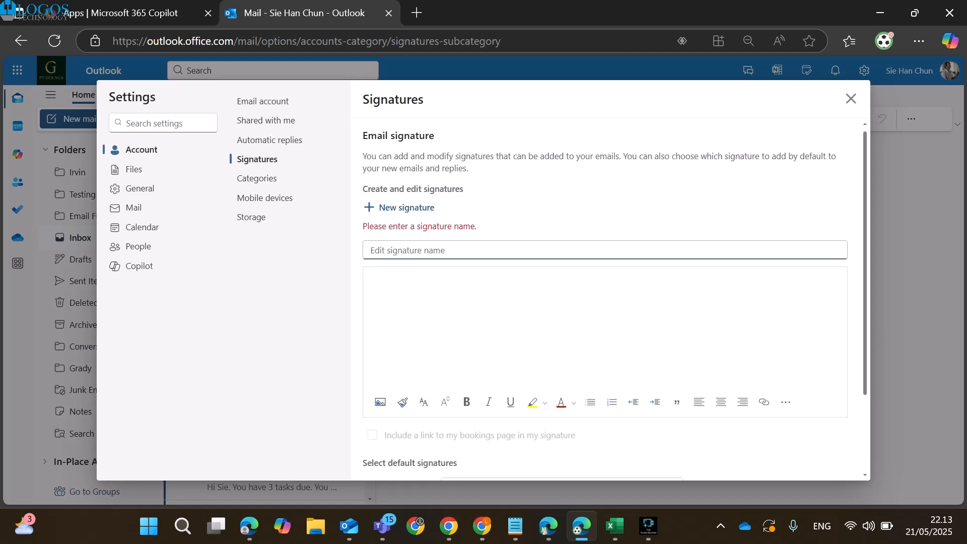
pyautogui.write('Signa')
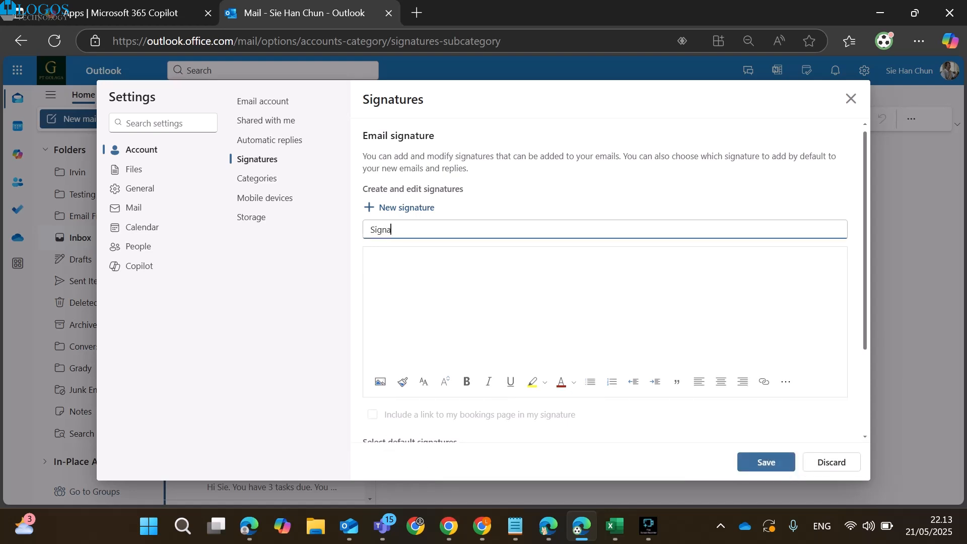
pyautogui.write('ture 1')
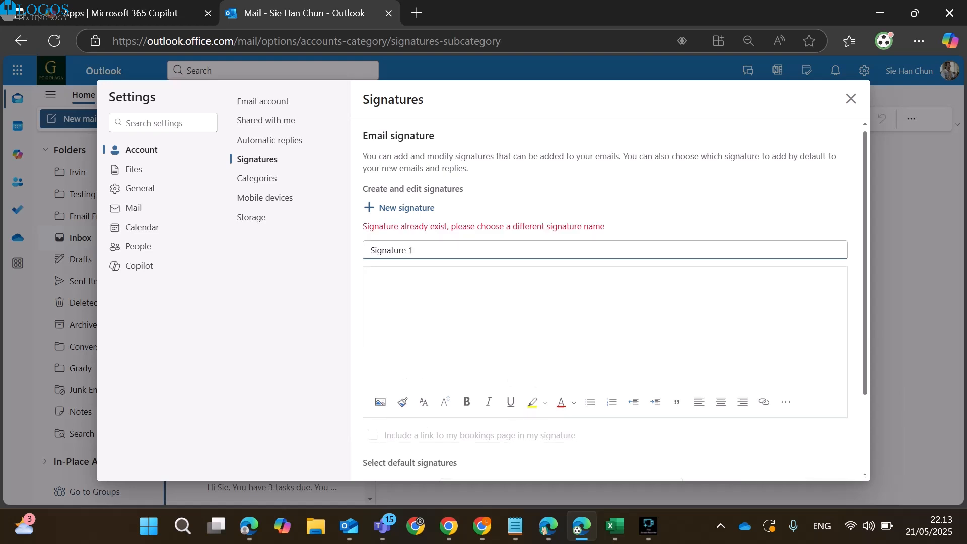
pyautogui.press('BackSpace')
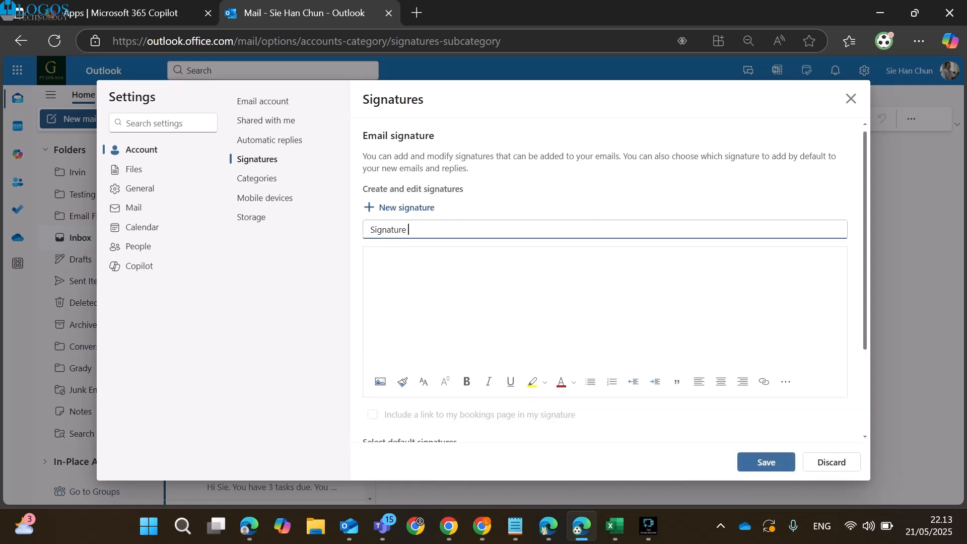
pyautogui.write('Testing')
# Write the signature text on three lines: "Hormat Kami,", the signer's first name and "PT Golaga"
pyautogui.click(370, 258)
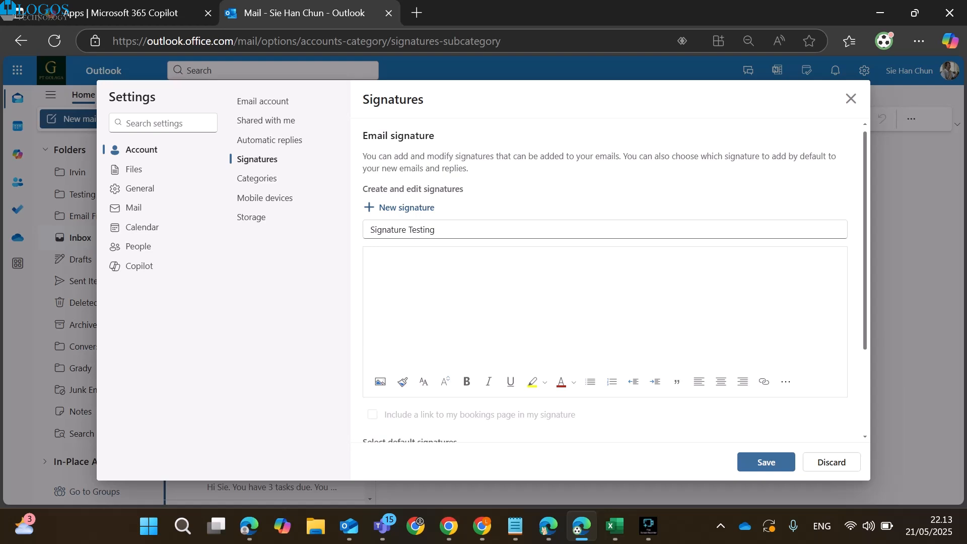
pyautogui.write('Hormat ')
pyautogui.write('Kamii')
pyautogui.write(" '")
pyautogui.write('Fransisc')
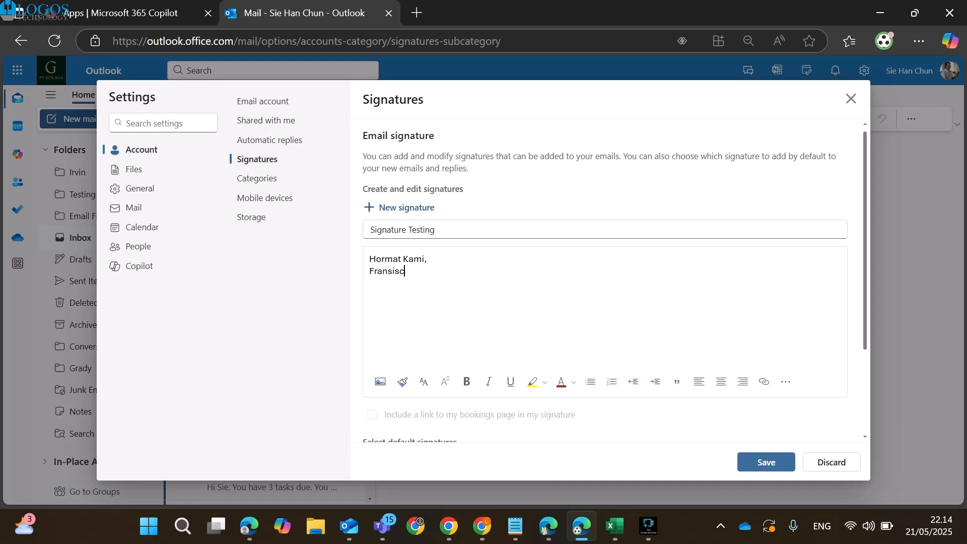
pyautogui.write('o')
pyautogui.write('Pt')
pyautogui.press('BackSpace')
pyautogui.write('T Golaga')
pyautogui.click(410, 271)
# Change the font of the whole signature text to Comic Sans MS
pyautogui.moveTo(412, 283); pyautogui.dragTo(369, 259)
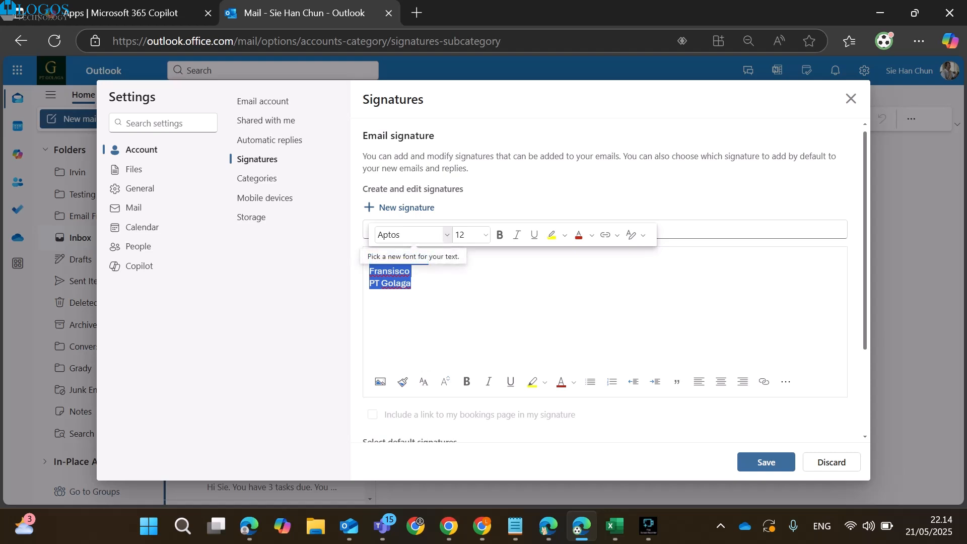
pyautogui.click(413, 235)
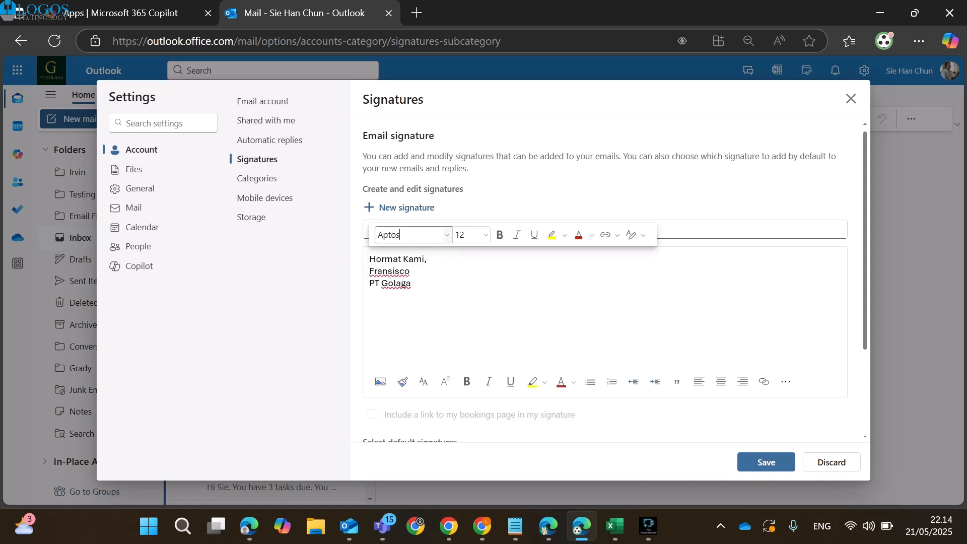
pyautogui.hotkey('alt', 'Down')
pyautogui.press('Down')
pyautogui.press('Down')
pyautogui.press('Down')
pyautogui.press('Down')
pyautogui.press('Down')
pyautogui.press('Down')
pyautogui.press('Down')
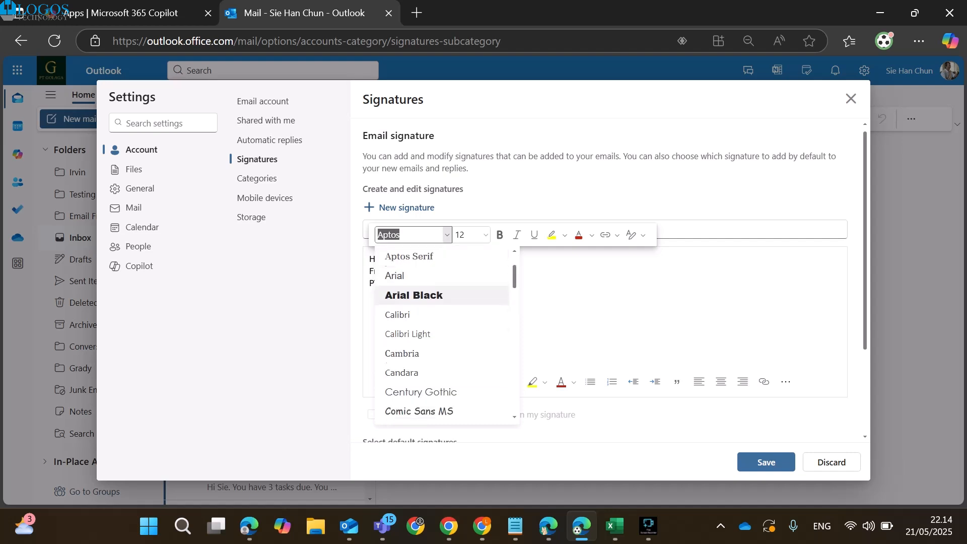
pyautogui.press('Down')
pyautogui.press('Down')
pyautogui.press('Down')
pyautogui.press('Down')
pyautogui.press('Down')
pyautogui.press('Return')
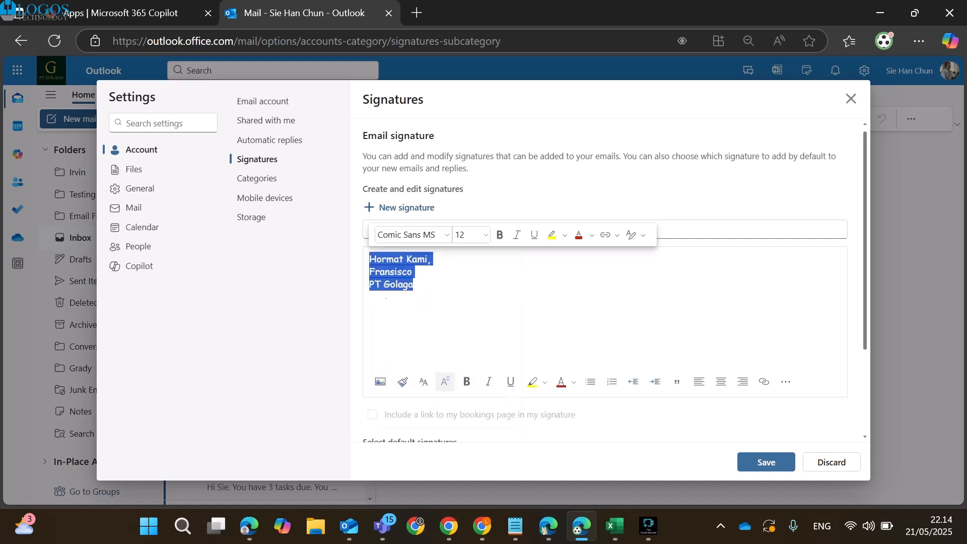
# Make the whole signature text bold and italic, and save the signature
pyautogui.hotkey('ctrl', 'b')
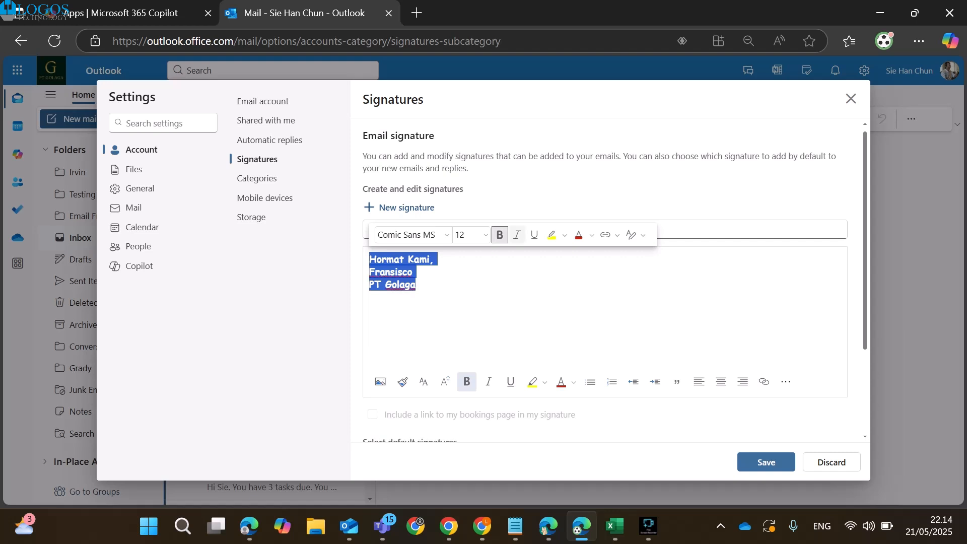
pyautogui.click(517, 235)
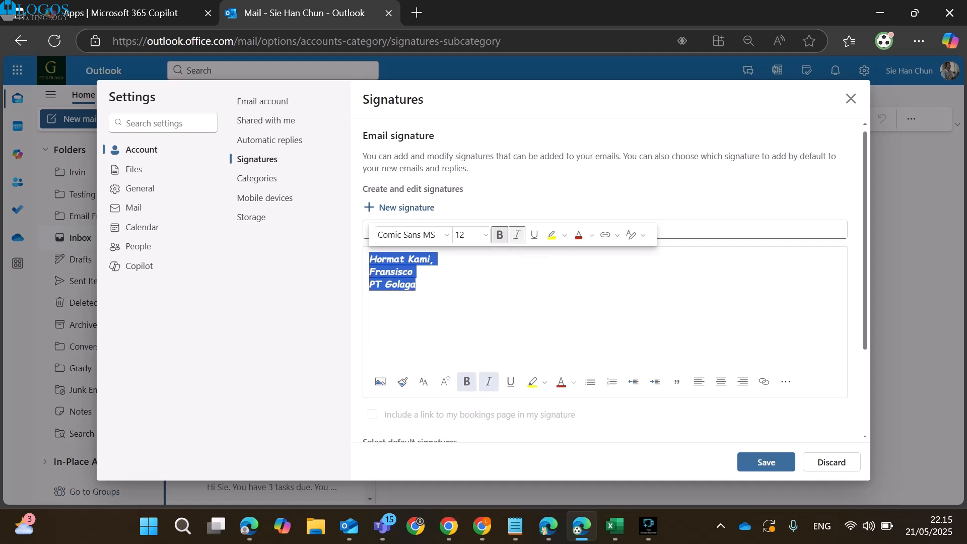
pyautogui.click(413, 272)
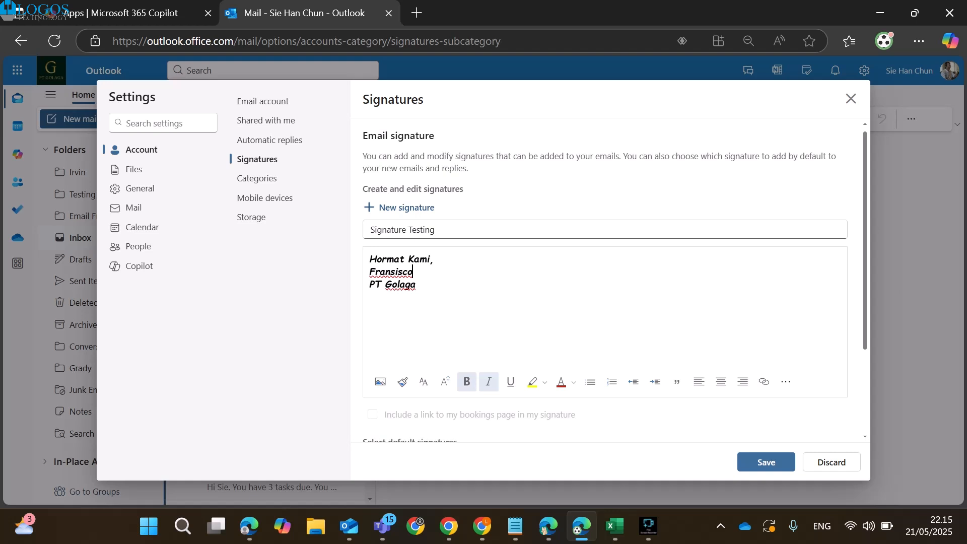
pyautogui.scroll(-2, 604, 279)
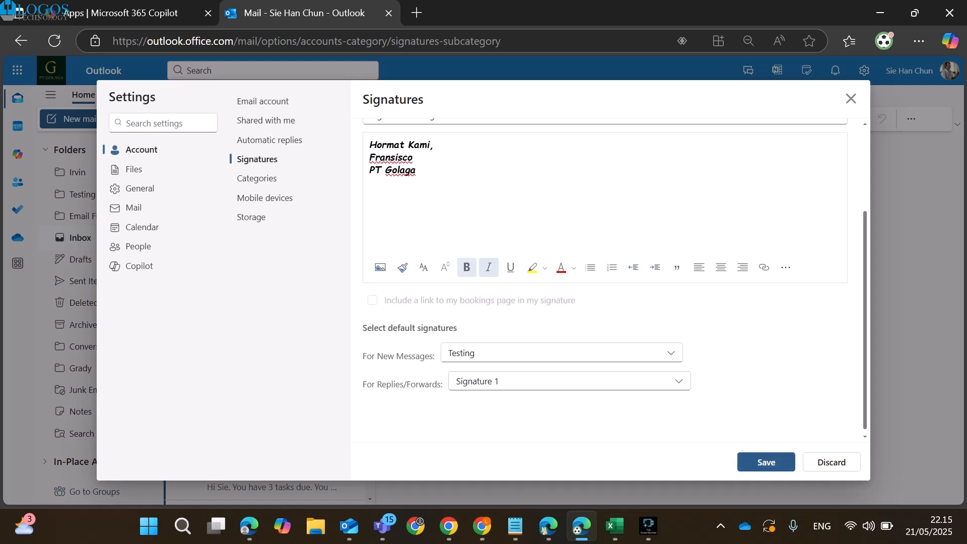
pyautogui.click(766, 462)
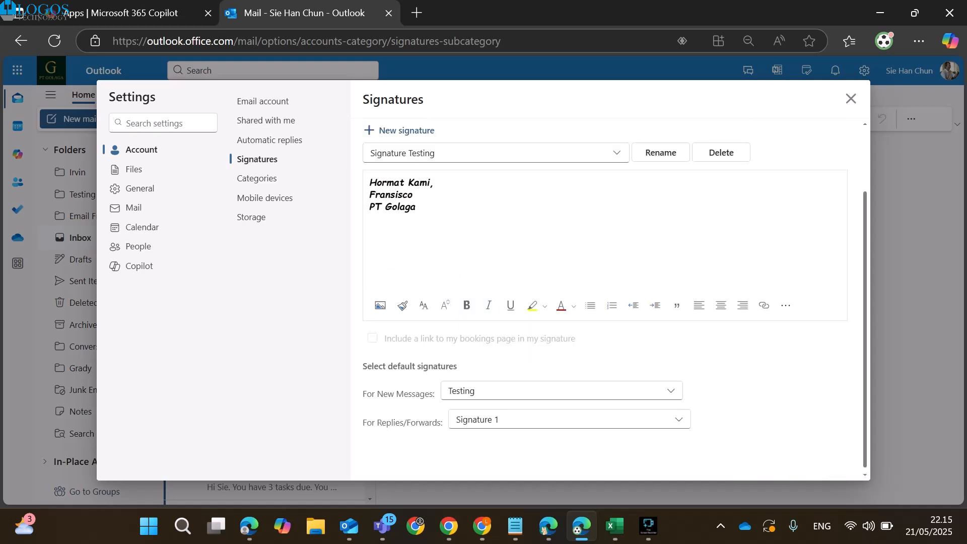
pyautogui.scroll(2, 605, 293)
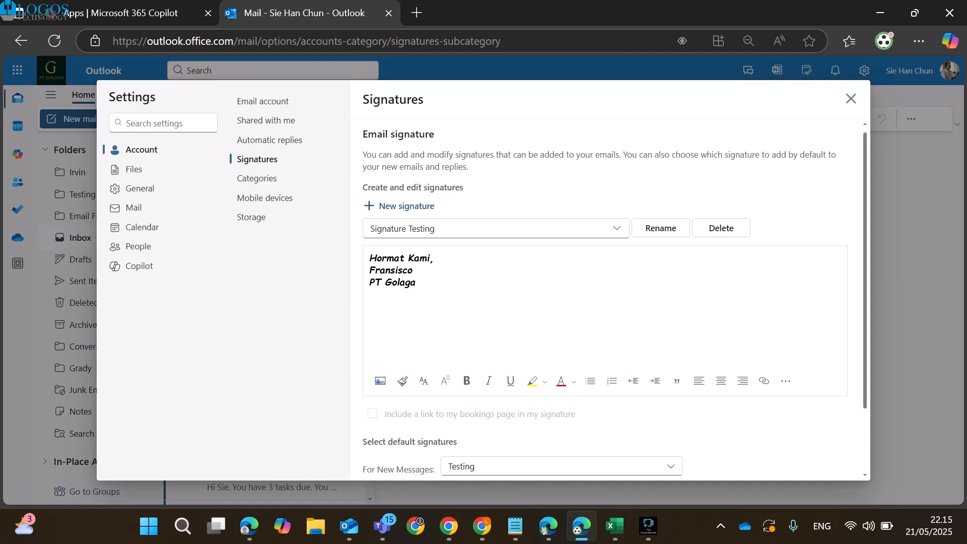
pyautogui.scroll(-2, 604, 299)
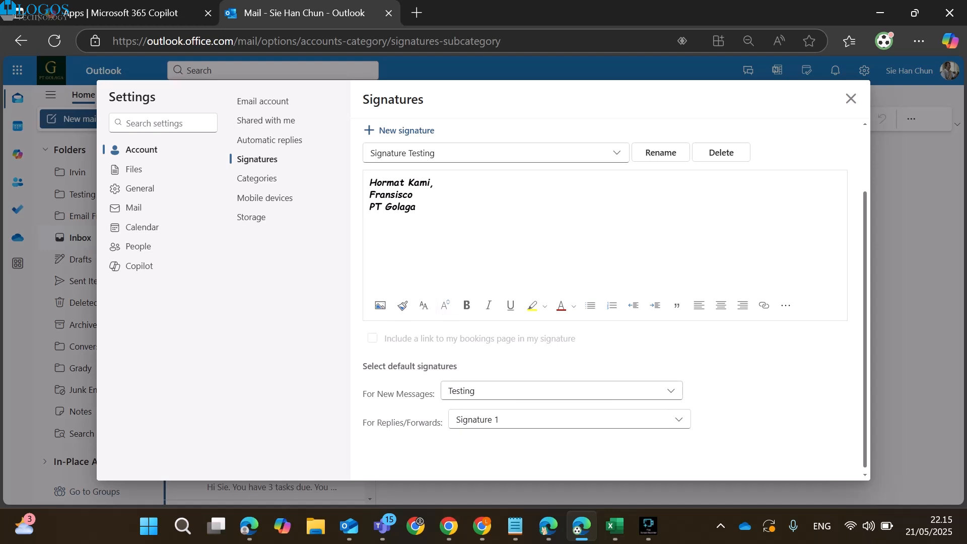
pyautogui.press('space')
pyautogui.press('Up')
pyautogui.press('Up')
pyautogui.press('Down')
pyautogui.press('Down')
pyautogui.press('Down')
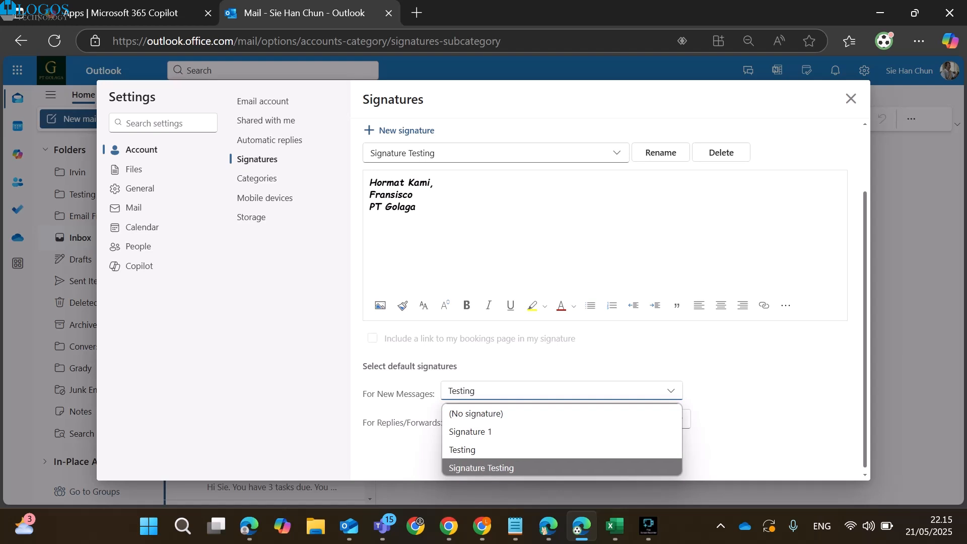
pyautogui.press('Up')
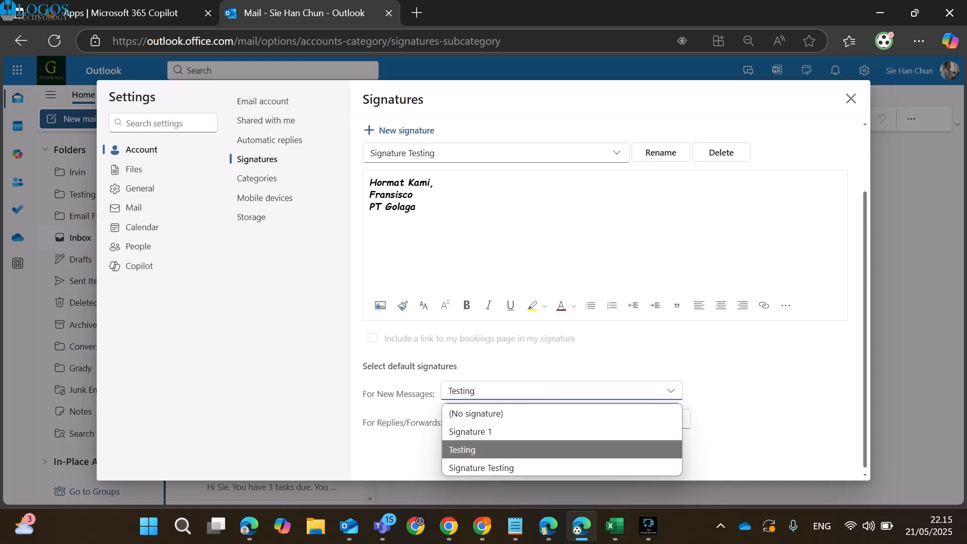
pyautogui.press('Return')
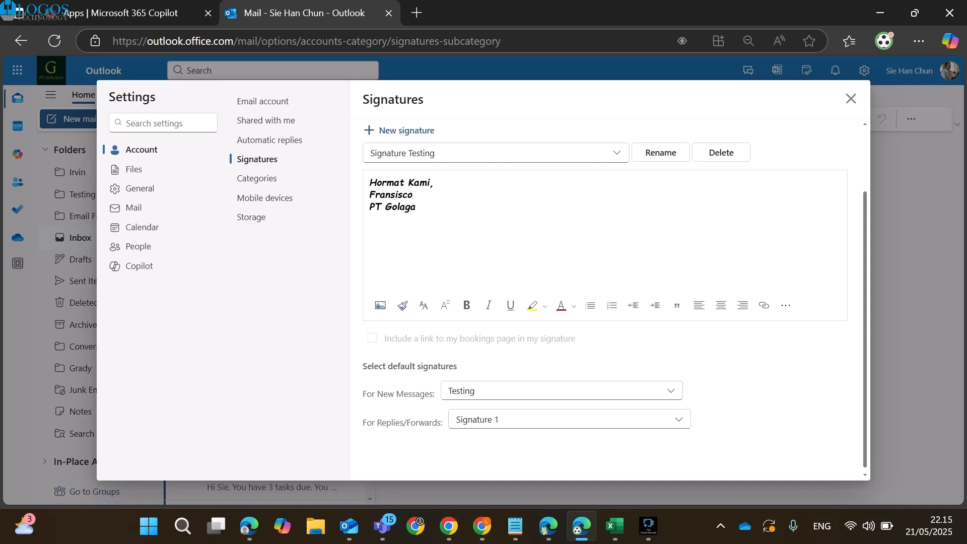
# Set Signature Testing as the default signature for new messages and for replies/forwards, save the change and close the settings
pyautogui.press('Return')
pyautogui.press('Down')
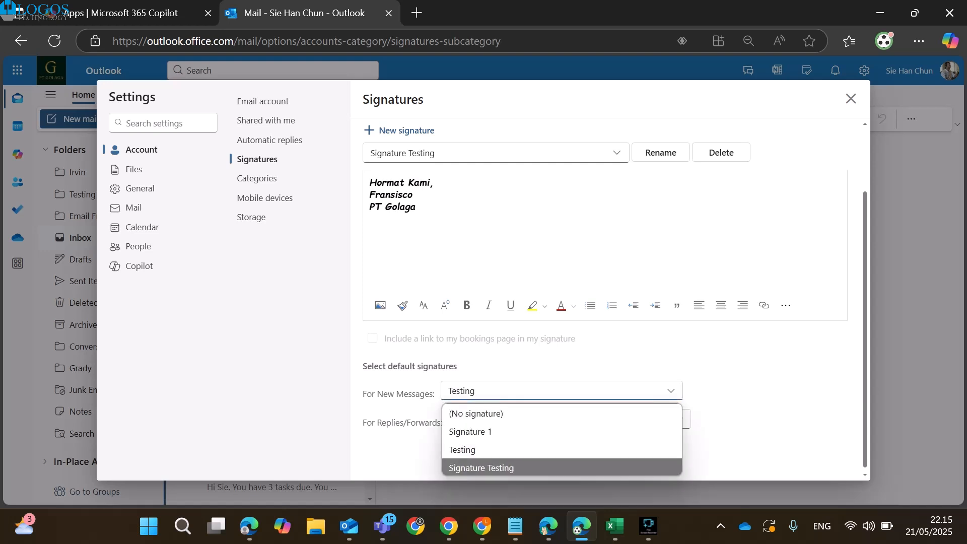
pyautogui.press('Return')
pyautogui.press('Tab')
pyautogui.press('Return')
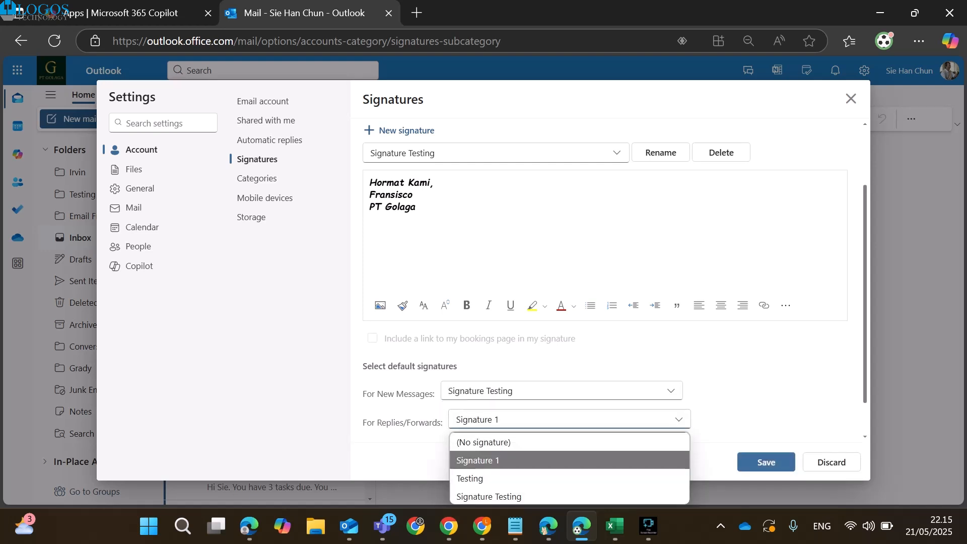
pyautogui.press('Down')
pyautogui.press('Down')
pyautogui.press('Return')
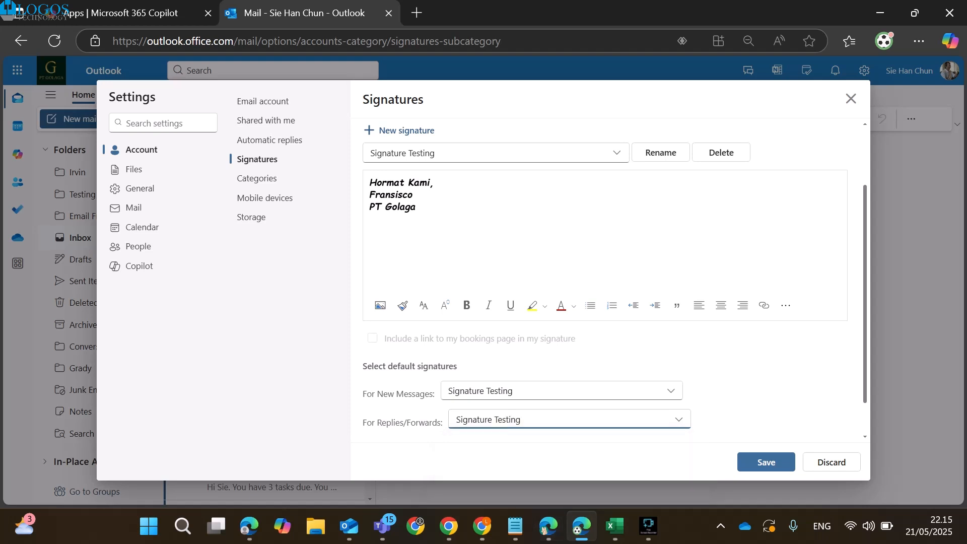
pyautogui.press('Tab')
pyautogui.press('Return')
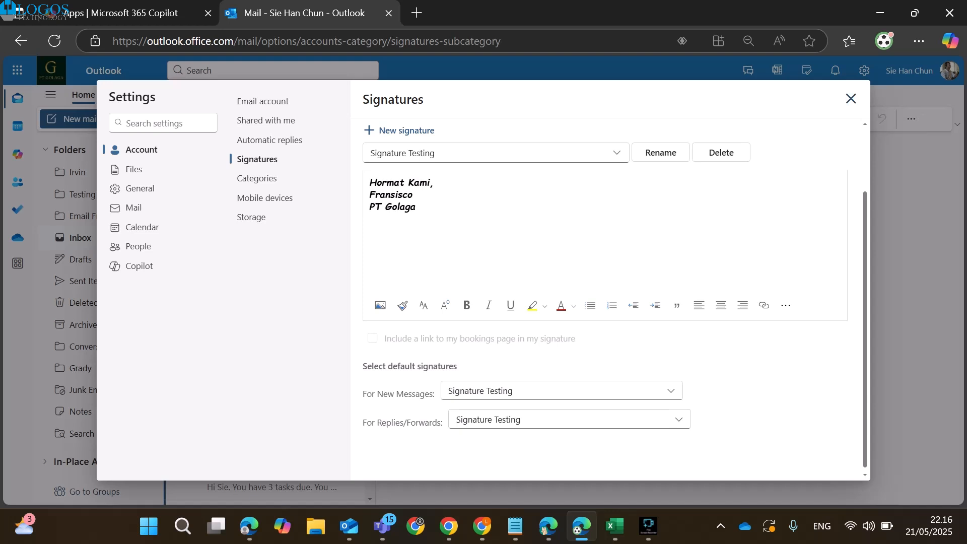
pyautogui.click(851, 99)
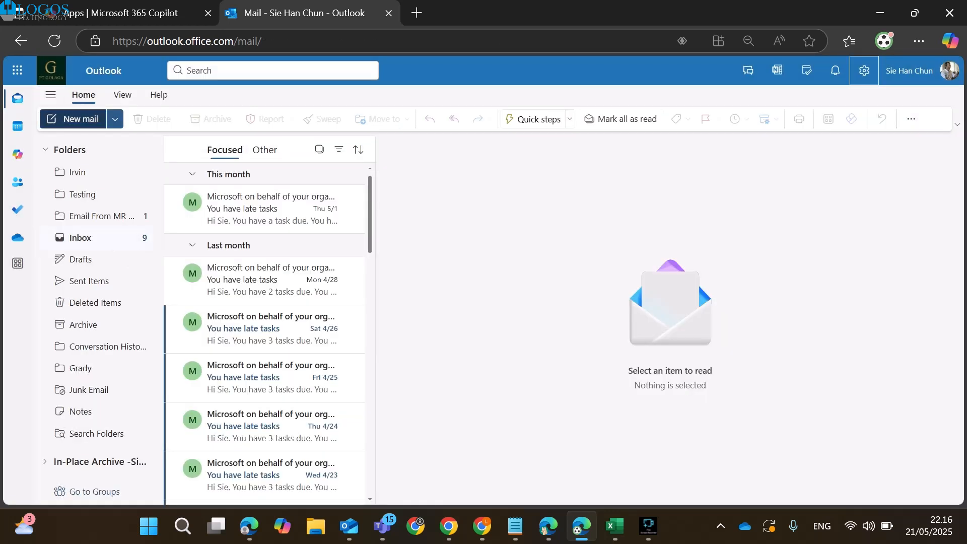
# Start a new message and check the text and formatting of the signature in its body
pyautogui.press('n')
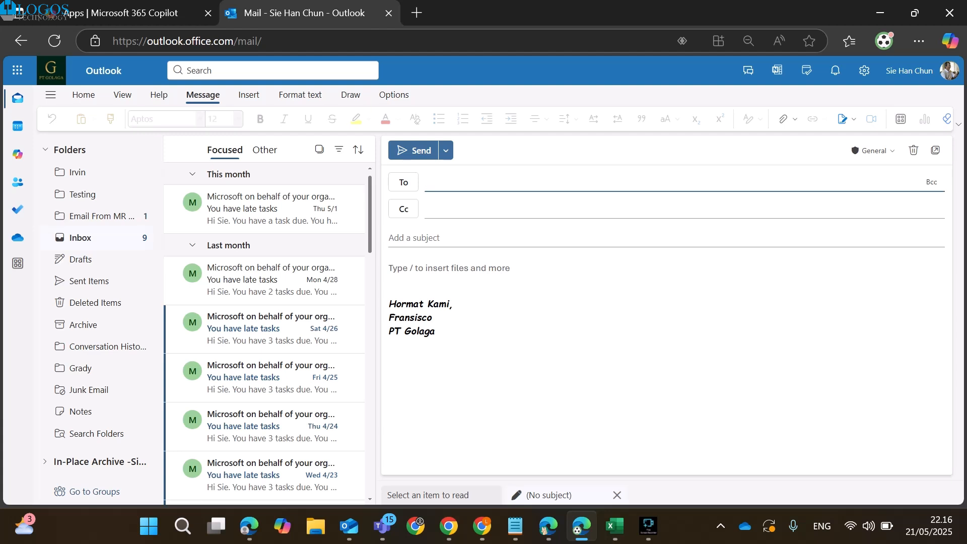
pyautogui.click(453, 272)
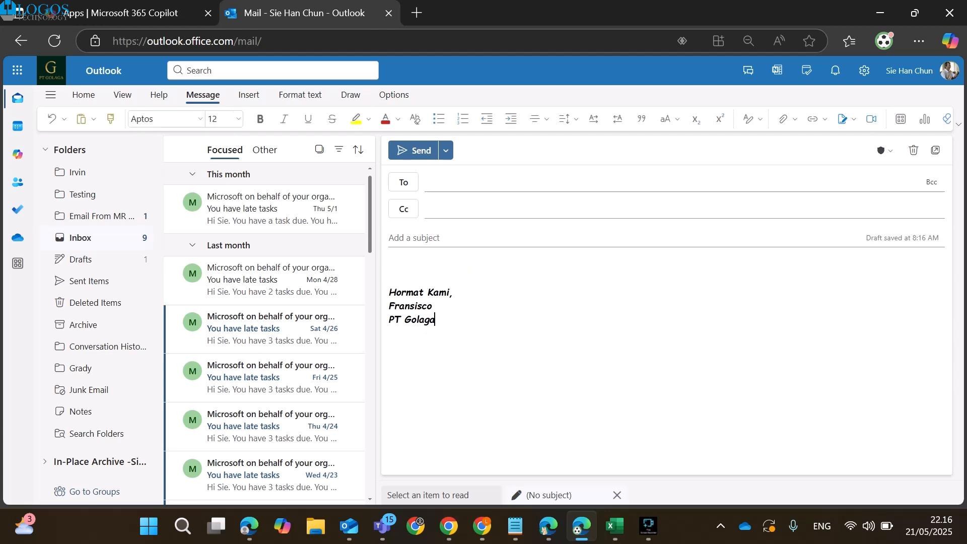
pyautogui.hotkey('ctrl', 'a')
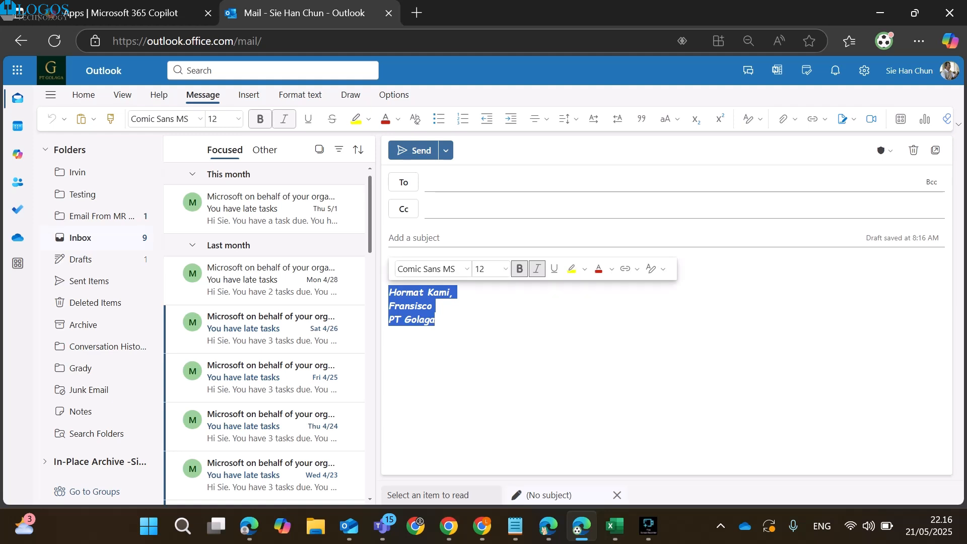
pyautogui.click(435, 319)
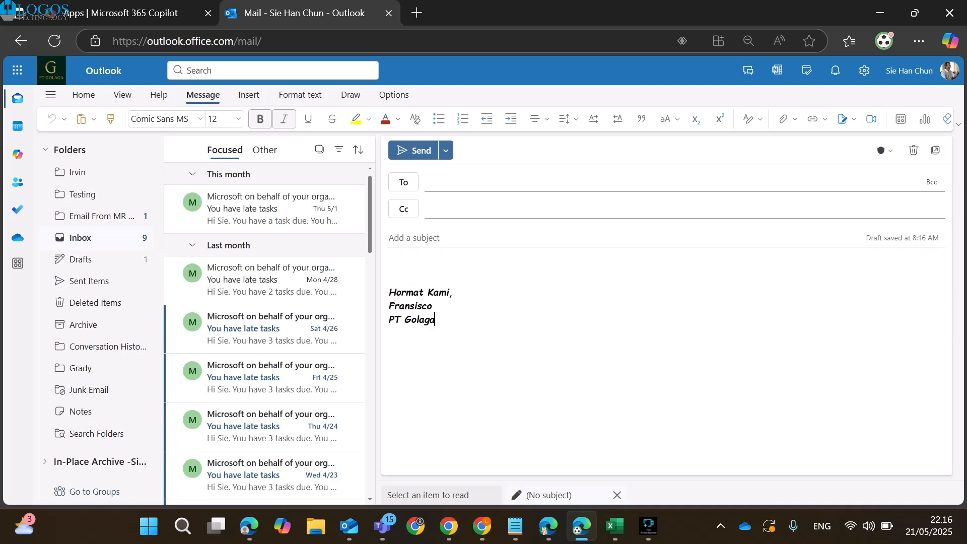
# Turn on automatic replies in the account settings and restrict them to a time period
pyautogui.click(864, 71)
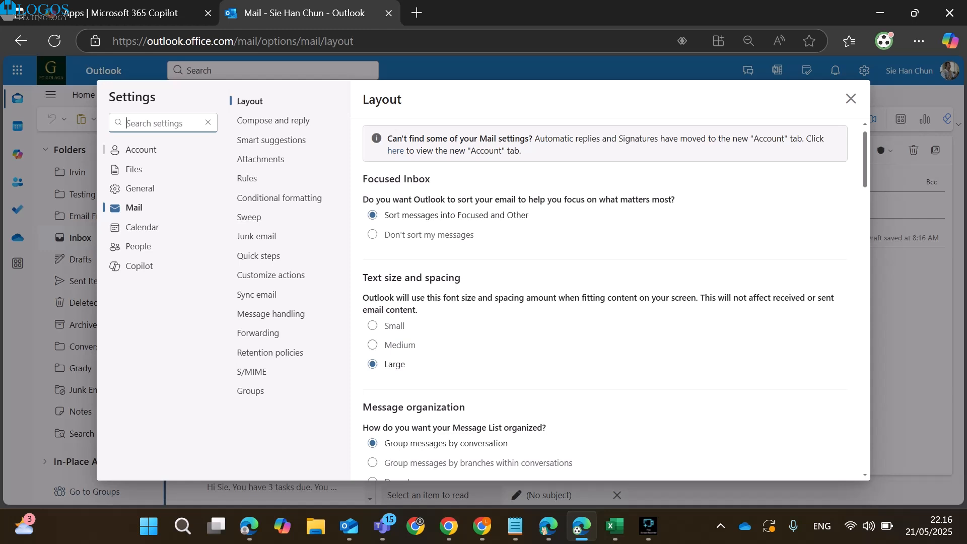
pyautogui.click(141, 149)
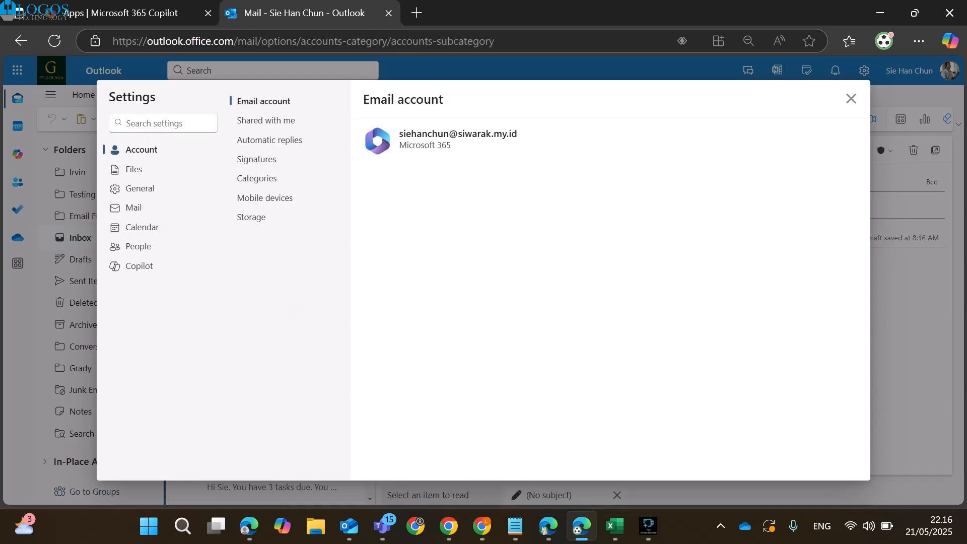
pyautogui.click(269, 140)
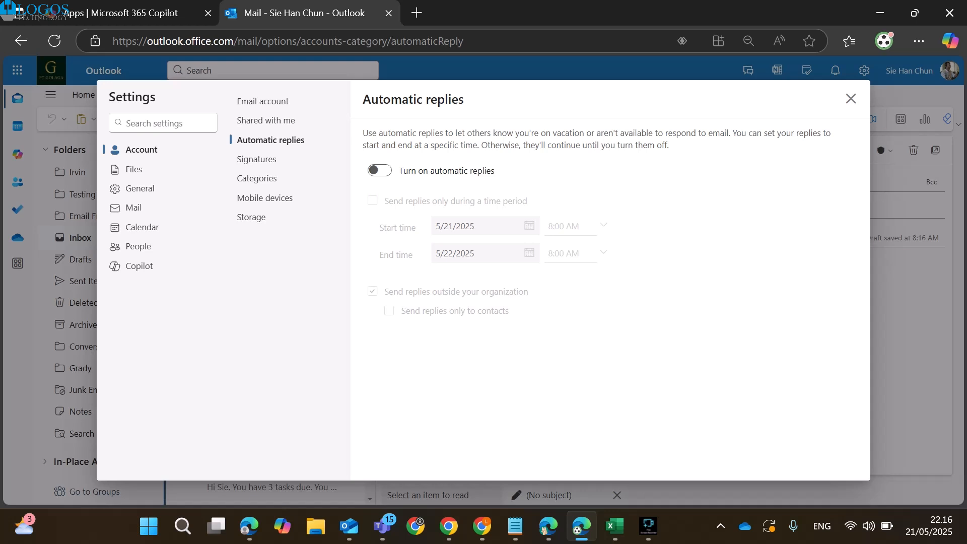
pyautogui.click(379, 171)
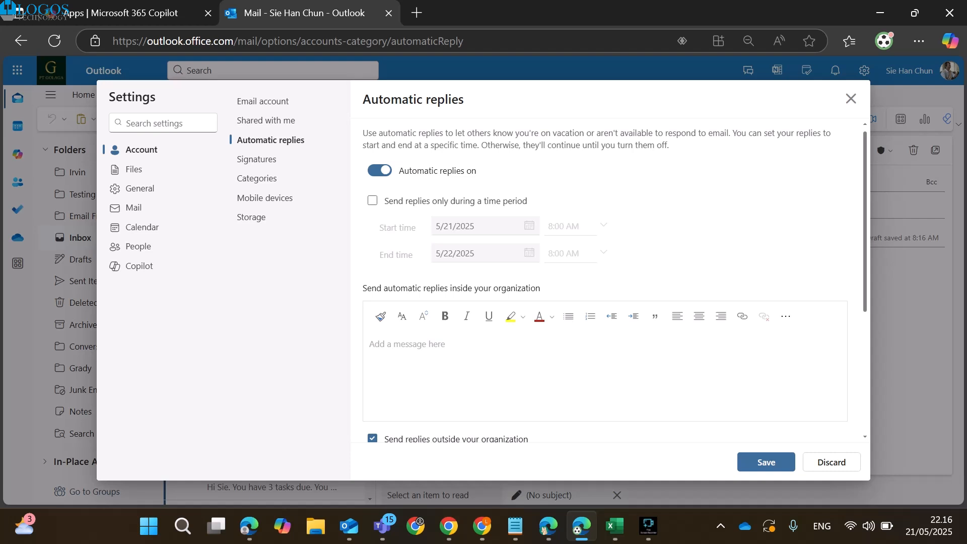
pyautogui.click(372, 200)
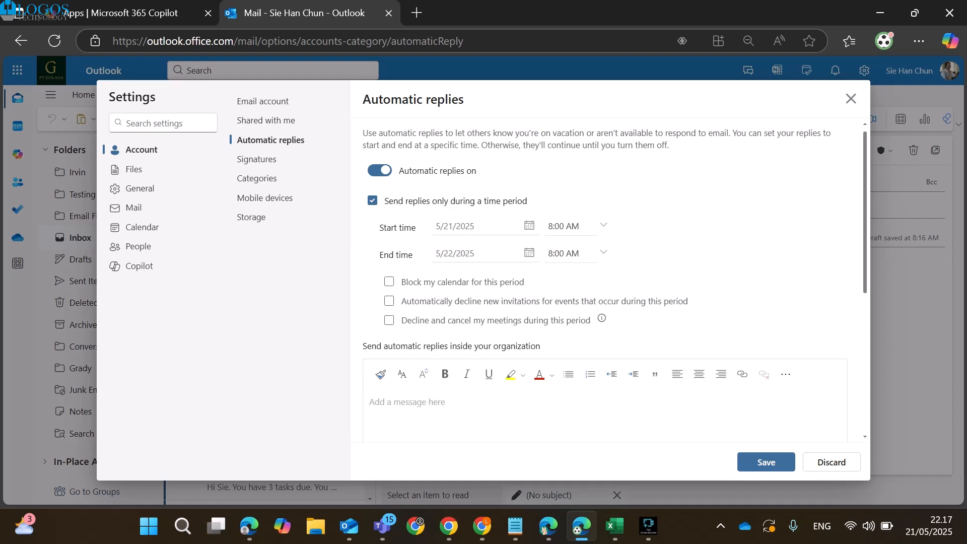
# Set the automatic reply period to start on 5/21/2025 and end on 5/29/2025
pyautogui.click(478, 225)
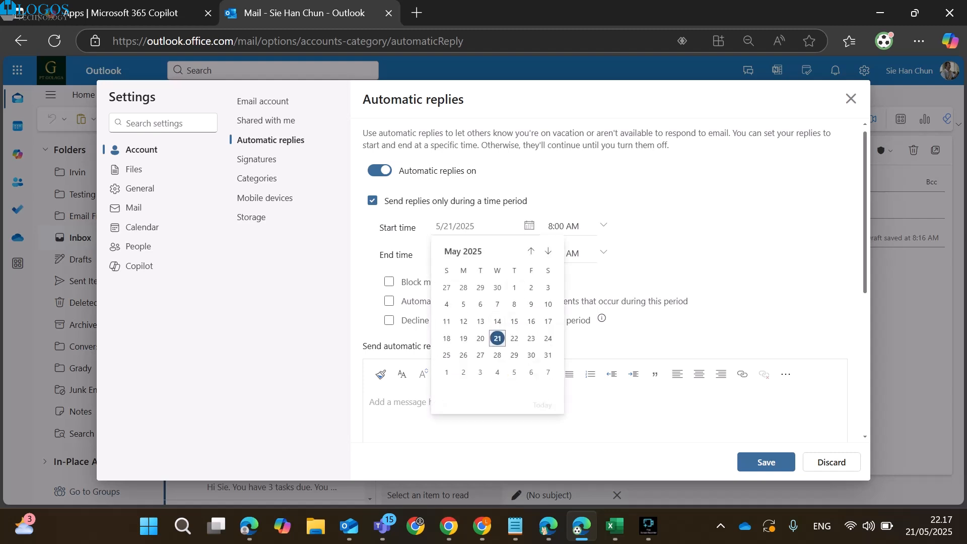
pyautogui.click(497, 338)
pyautogui.click(478, 253)
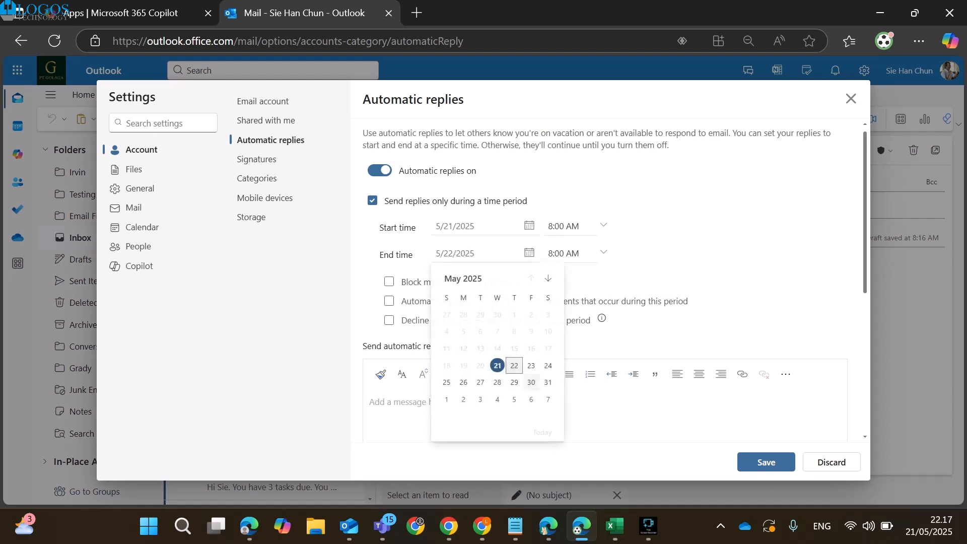
pyautogui.click(515, 382)
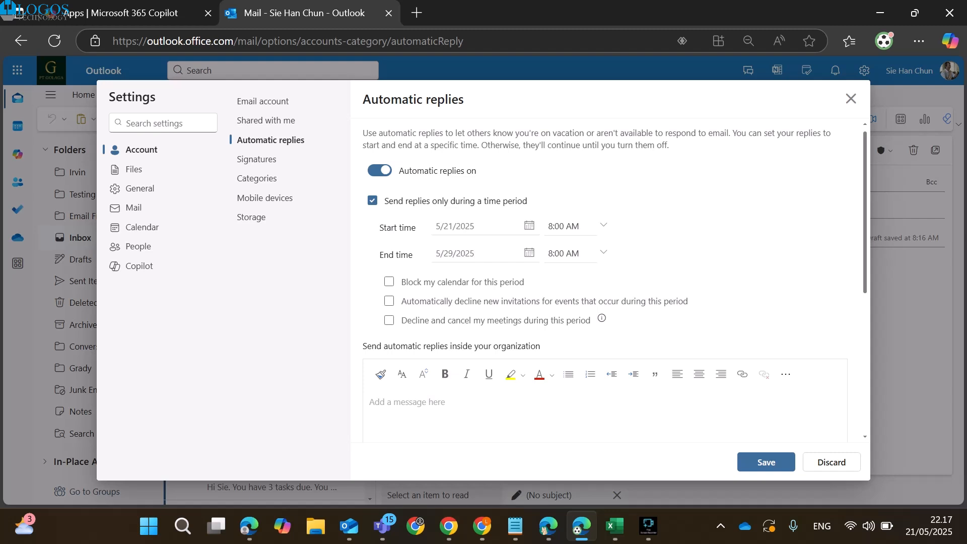
# Write "Saya Sedang Cuti" as the automatic reply message for senders inside the organization
pyautogui.scroll(-2, 445, 298)
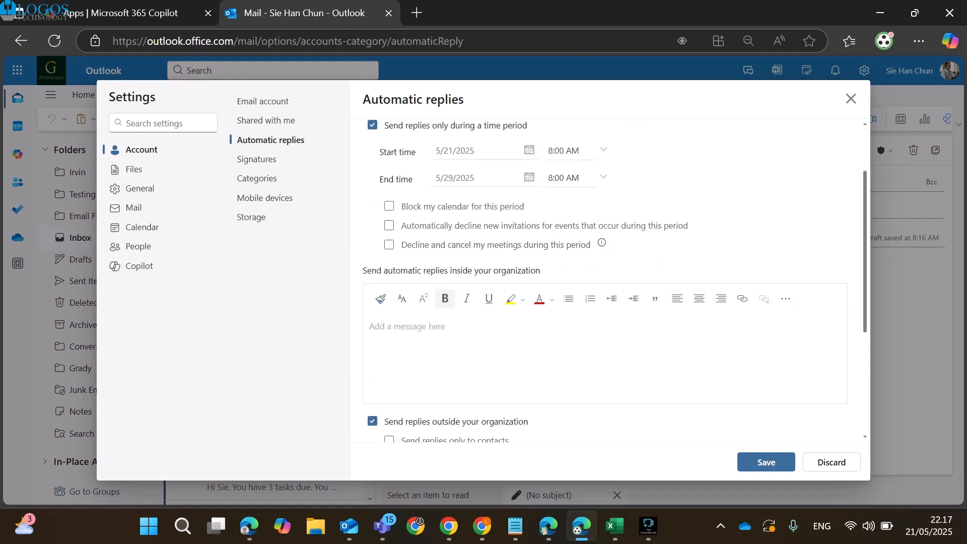
pyautogui.click(373, 327)
pyautogui.write('Sa')
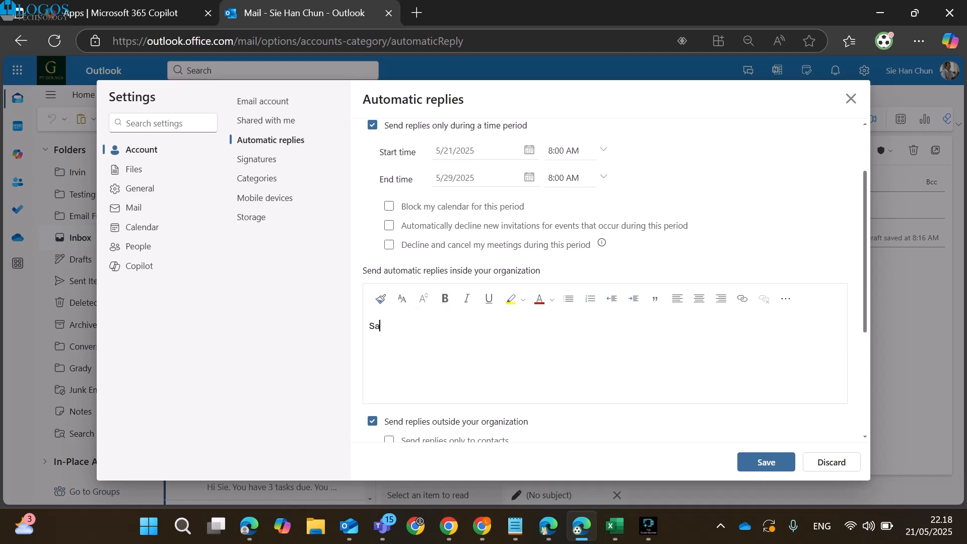
pyautogui.write('ya Sedang Cuti')
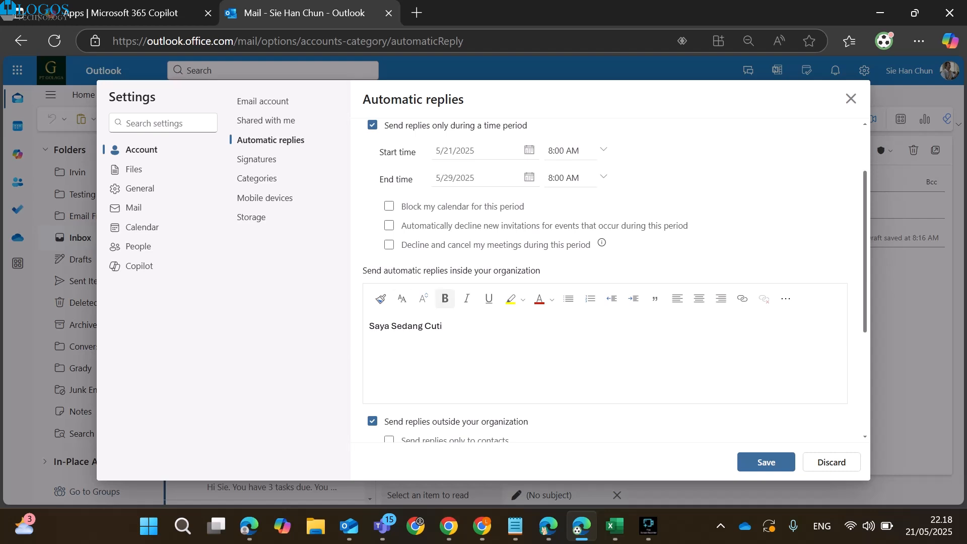
# Write "Saya Sedang Cuti Pak/Bu" as the automatic reply message for senders outside the organization
pyautogui.scroll(-2, 604, 277)
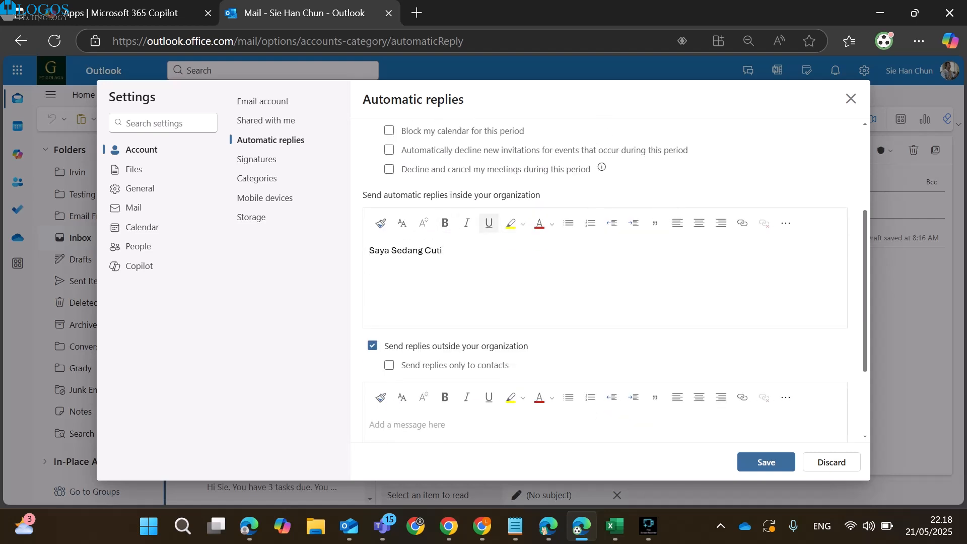
pyautogui.scroll(-2, 604, 279)
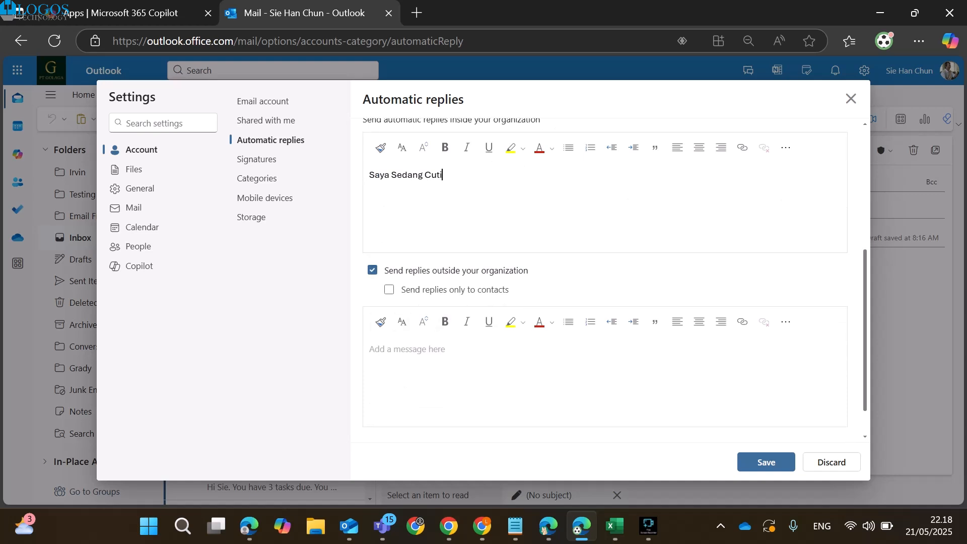
pyautogui.scroll(2, 604, 277)
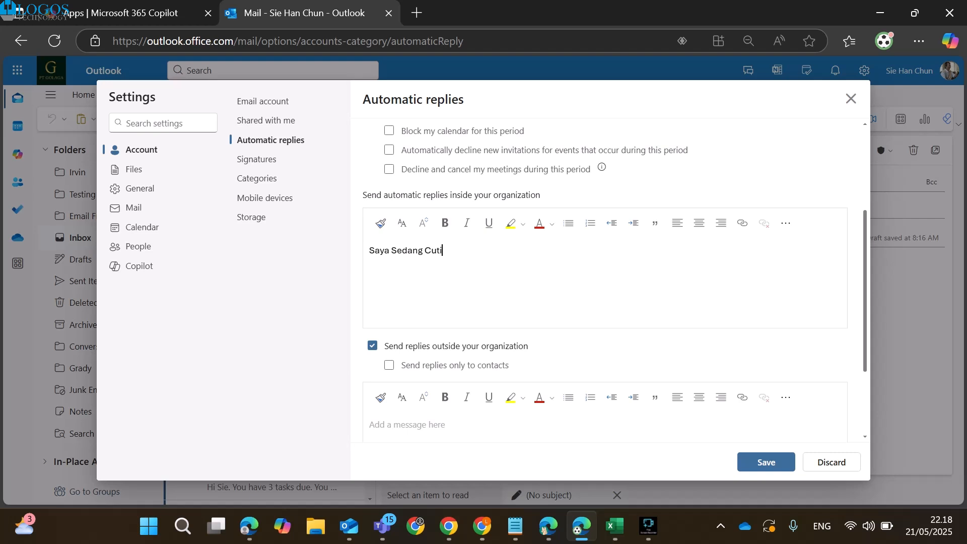
pyautogui.scroll(-2, 604, 277)
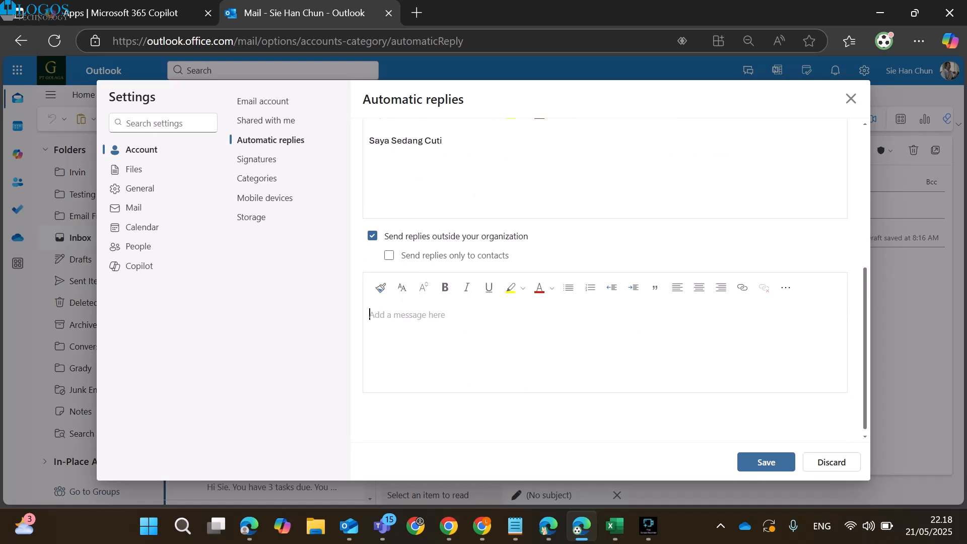
pyautogui.write('Saya Sedang Cuti Pak/Bu')
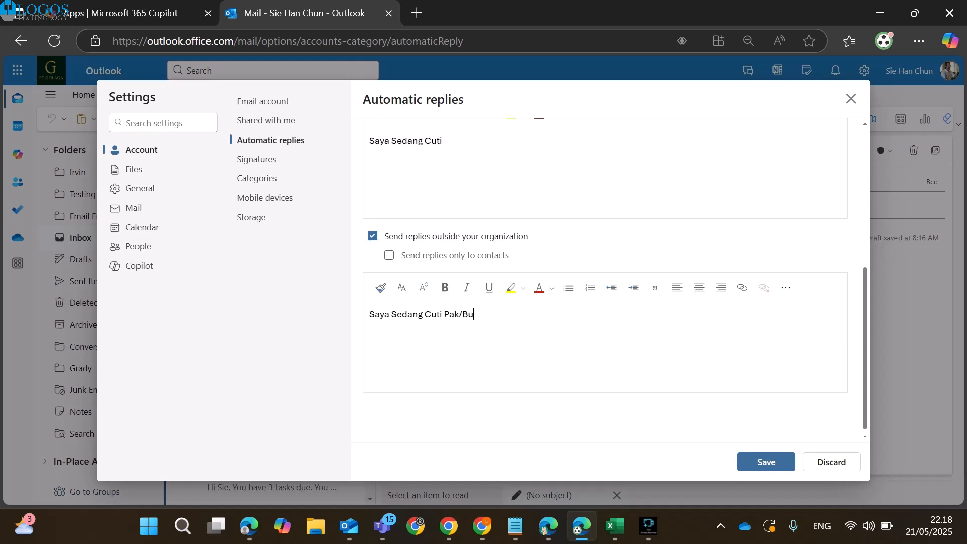
# Save the automatic reply settings, review the scheduled period and close the settings
pyautogui.click(766, 462)
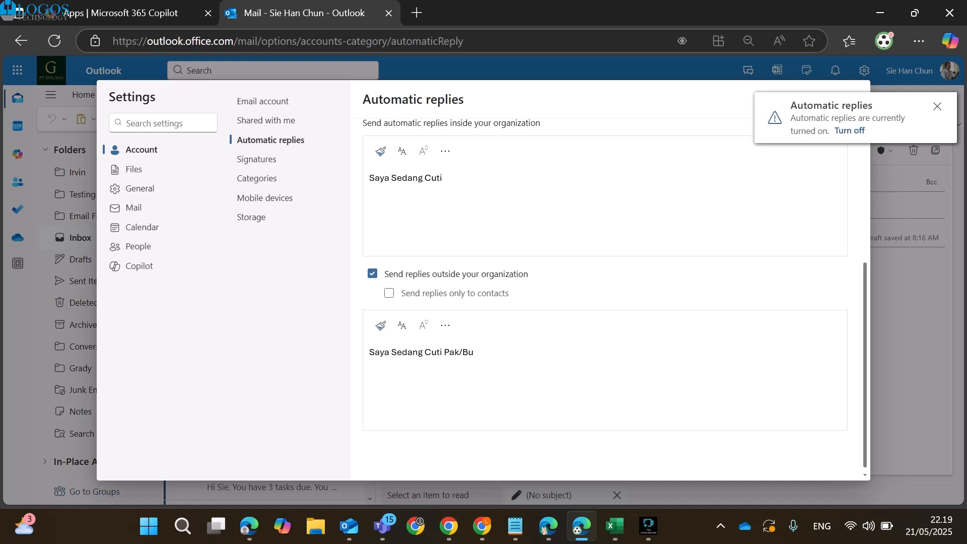
pyautogui.scroll(5, 605, 302)
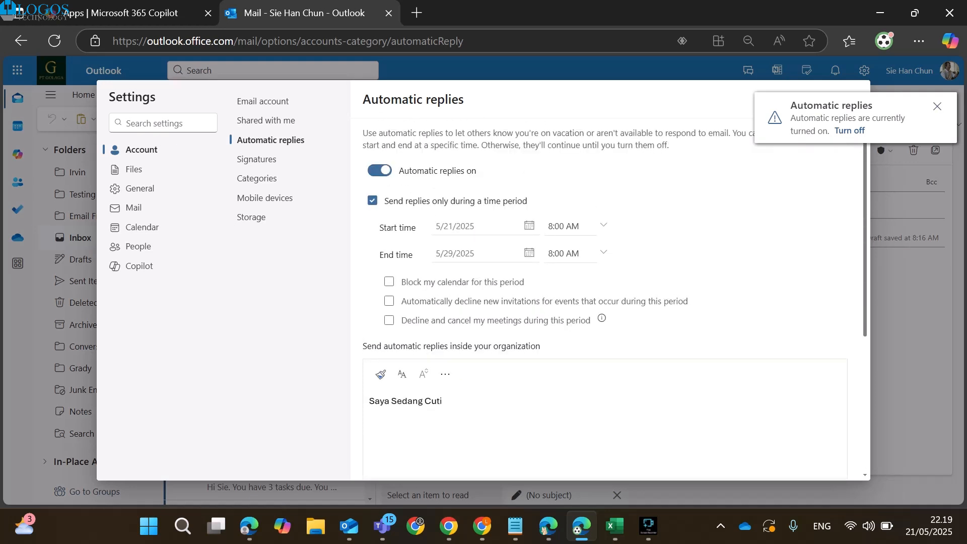
pyautogui.click(151, 123)
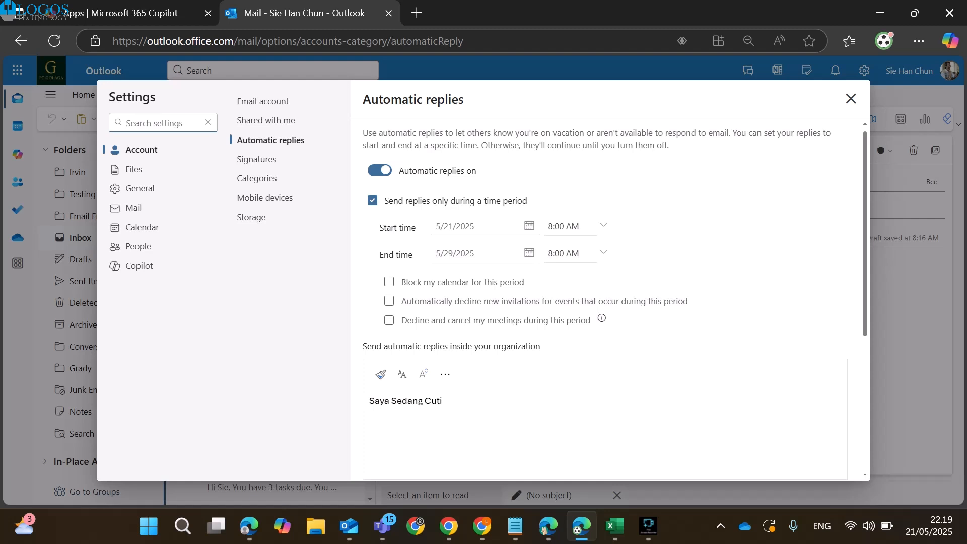
pyautogui.press('Escape')
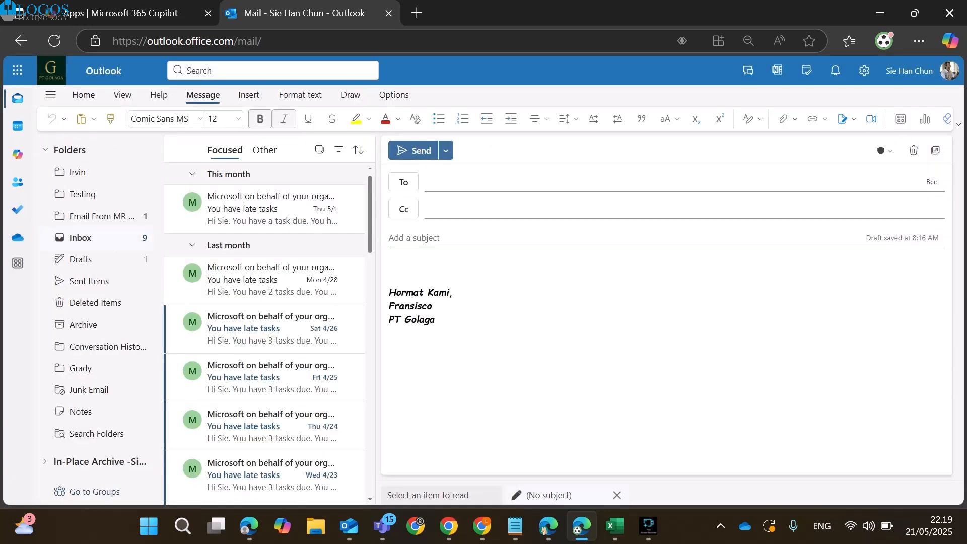